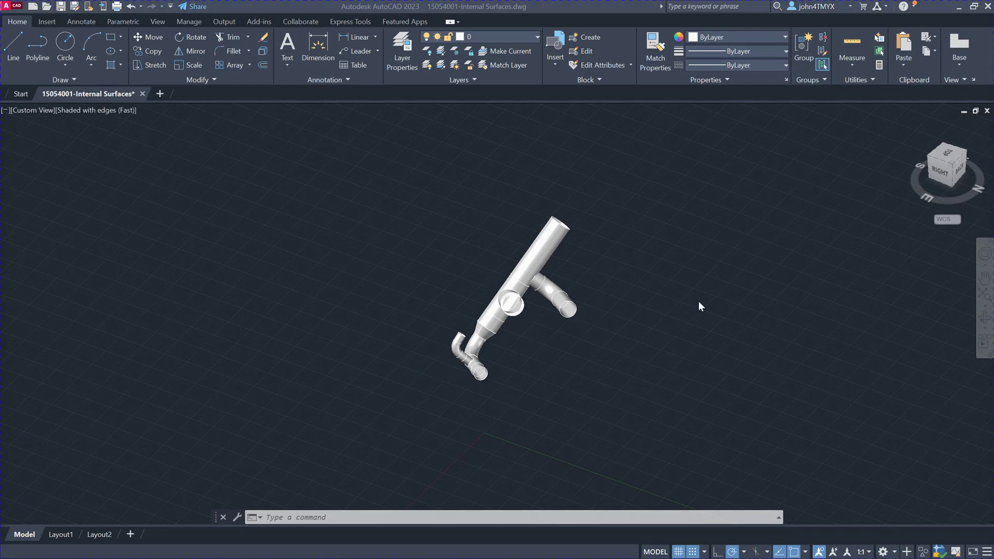
Orbit the pipe assembly to a new viewing angle and zoom in closer.
left_click(488, 348)
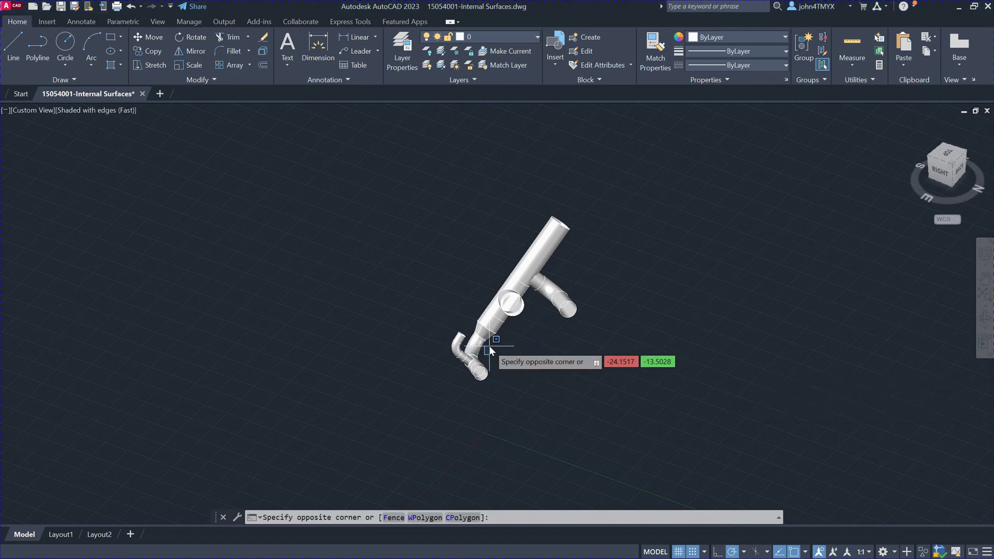
key("Escape")
left_click(985, 318)
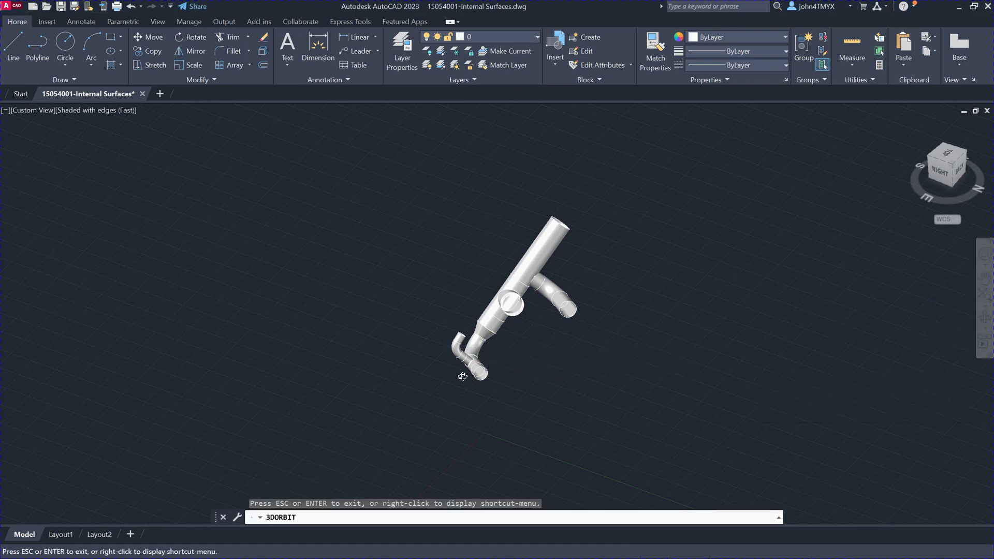
left_click_drag(535, 368, 444, 411)
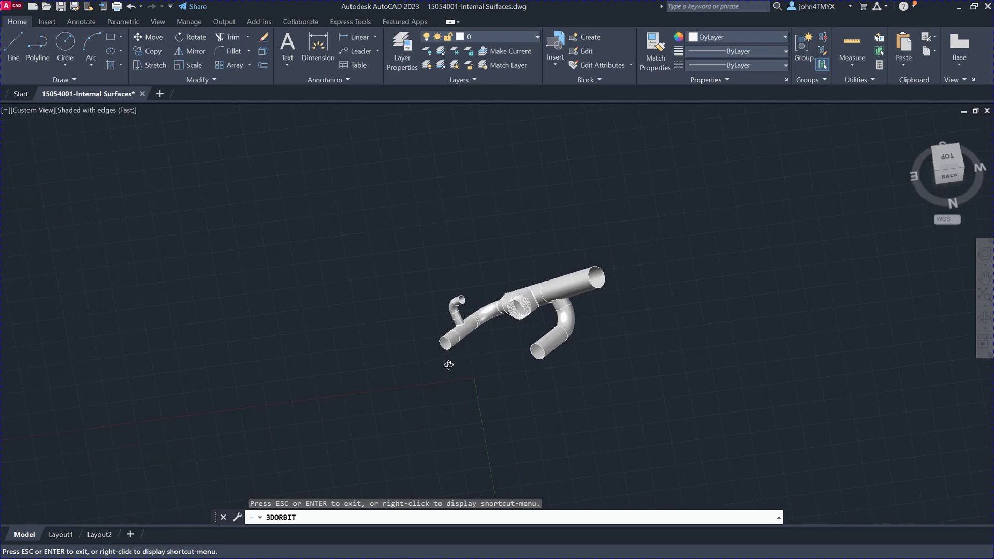
scroll(448, 365, "up", 2)
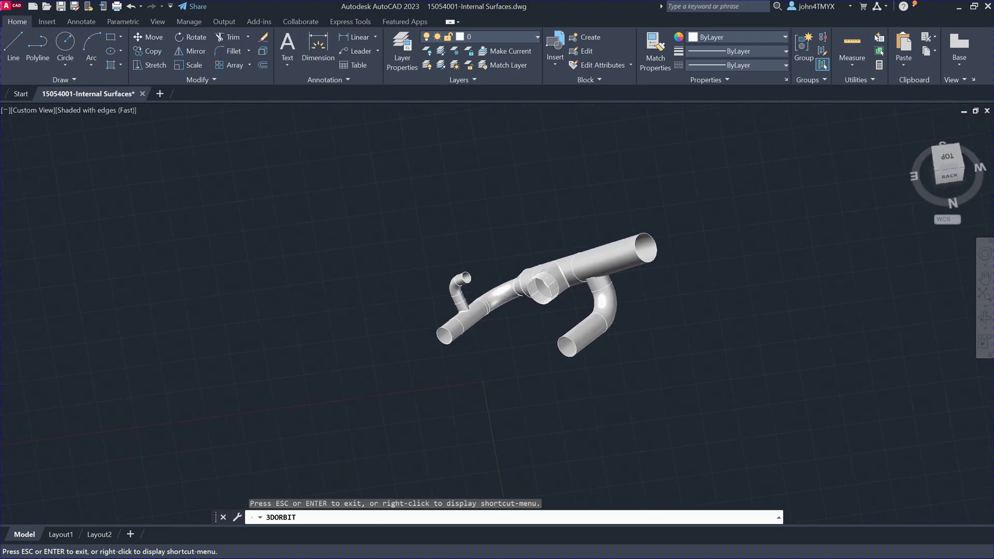
key("Escape")
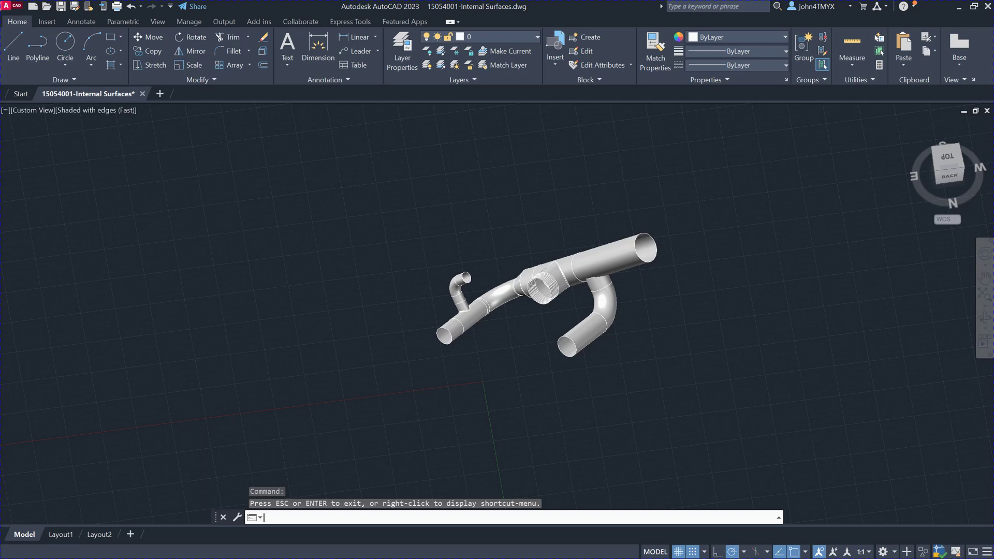
type("UN")
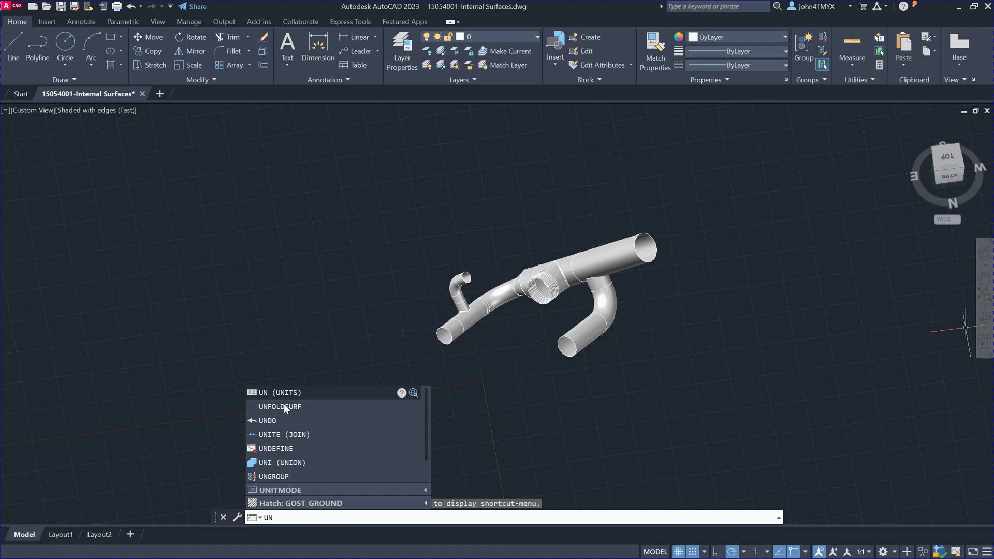
mouse_move(284, 405)
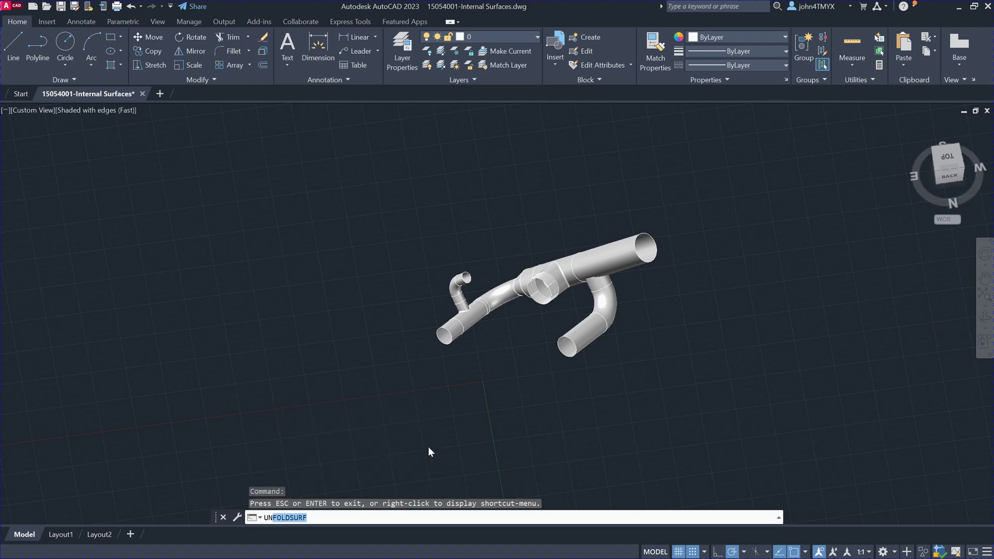
key("Return")
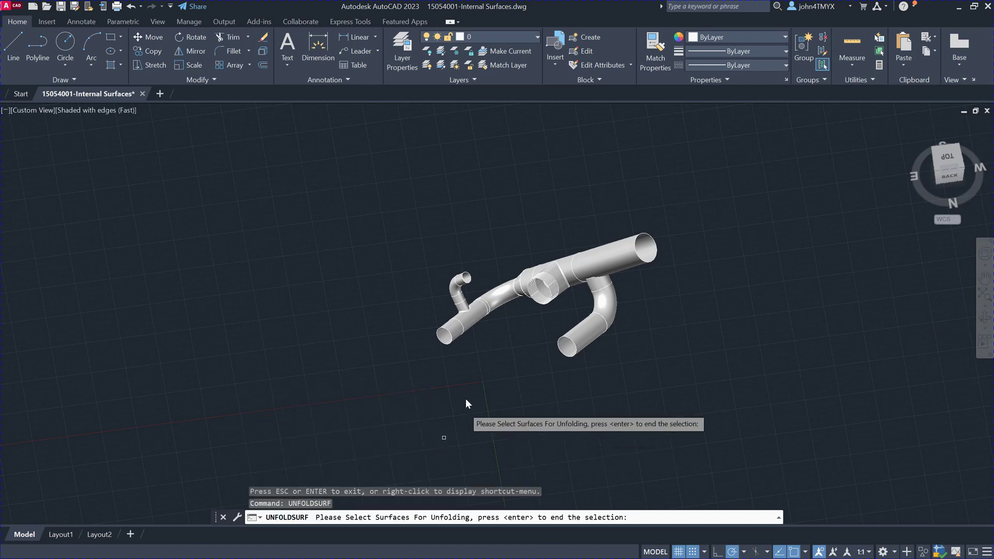
left_click(500, 301)
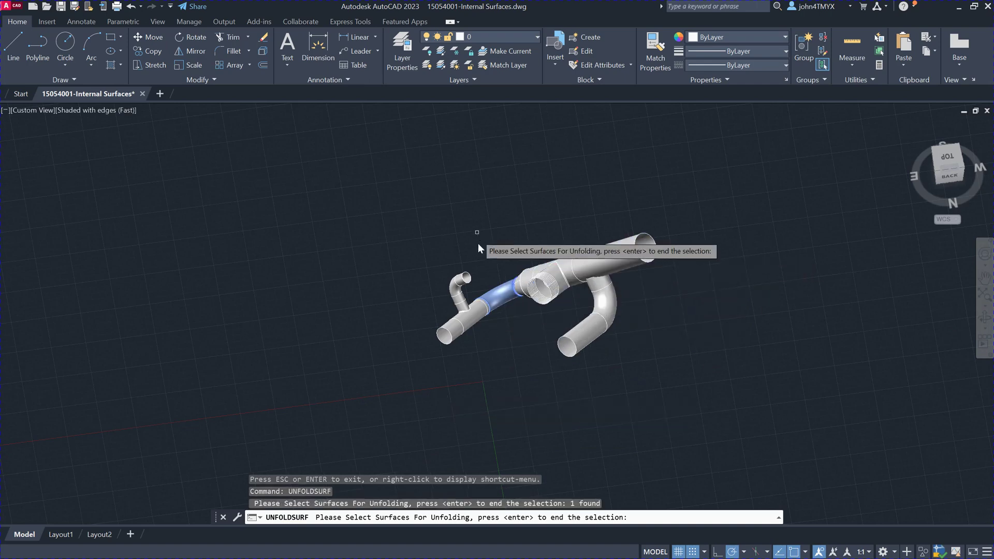
scroll(480, 260, "up", 2)
scroll(480, 261, "up", 1)
scroll(480, 262, "down", 3)
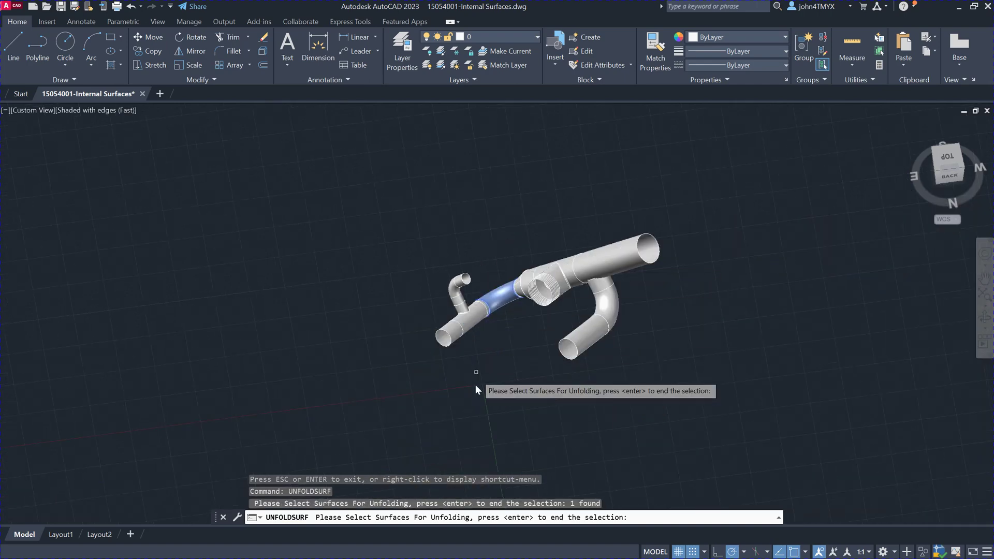
key("Return")
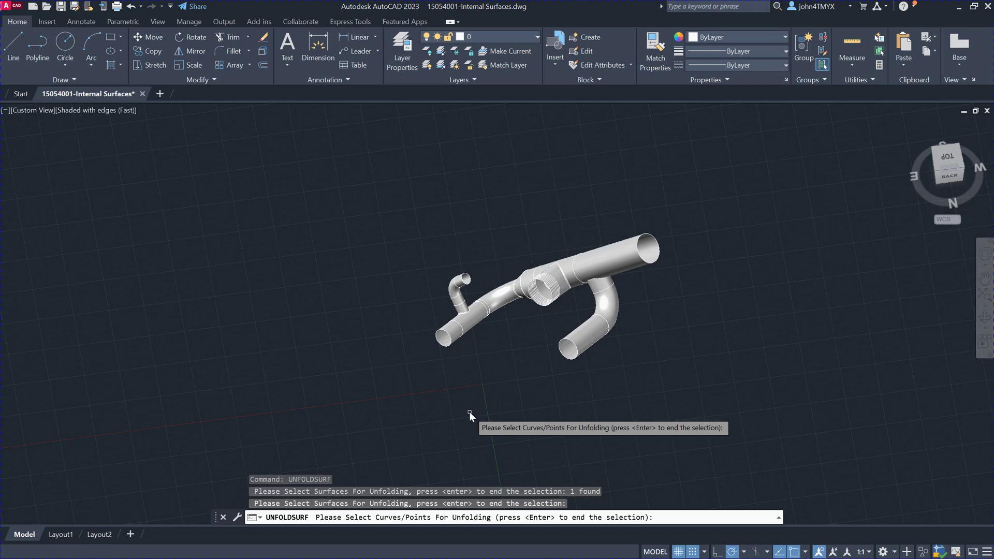
key("Return")
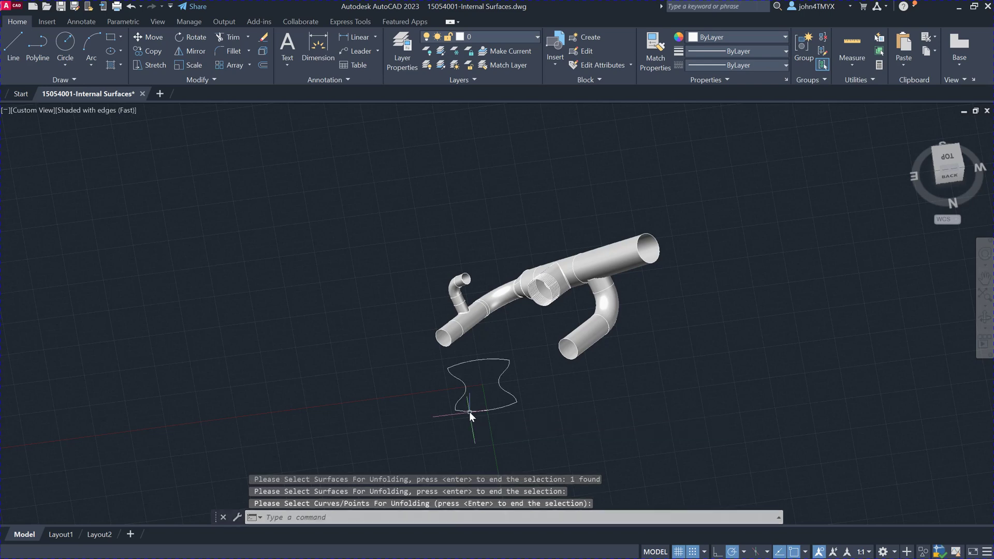
scroll(475, 407, "down", 2)
scroll(475, 406, "up", 1)
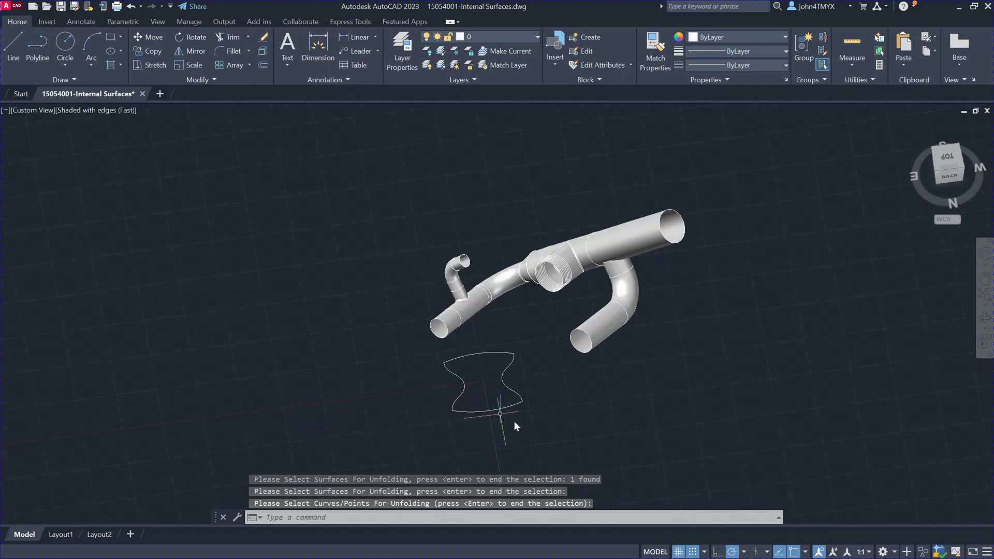
left_click(572, 438)
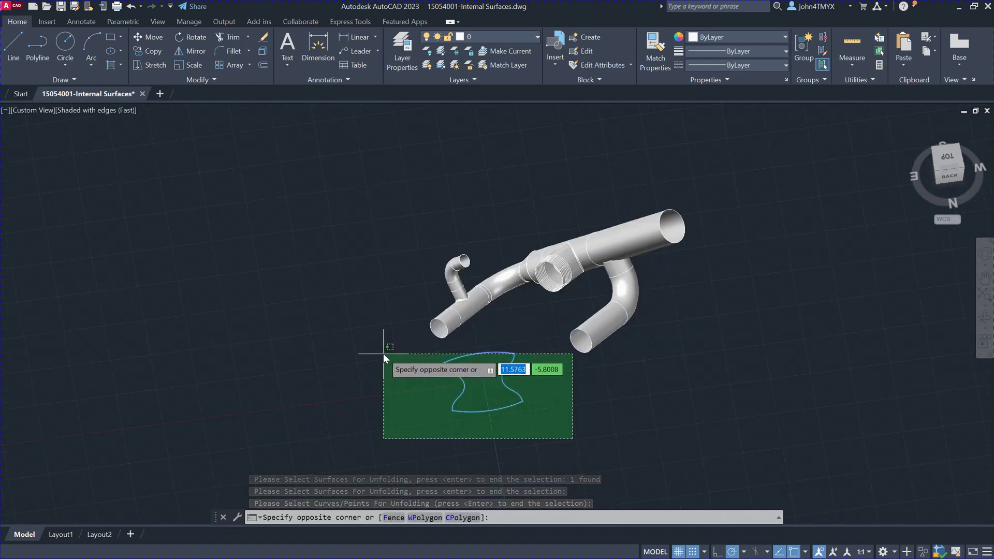
left_click(383, 353)
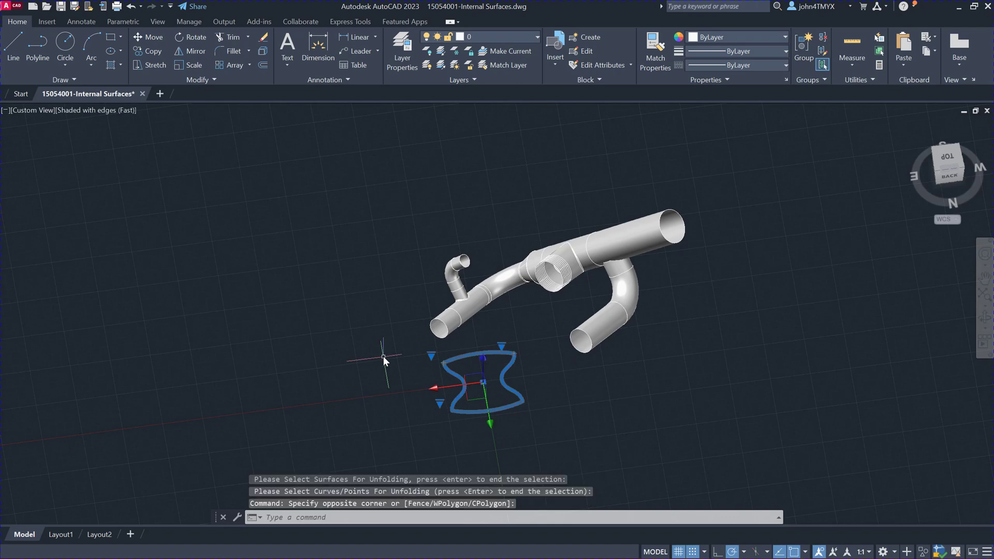
key("Delete")
left_click(327, 512)
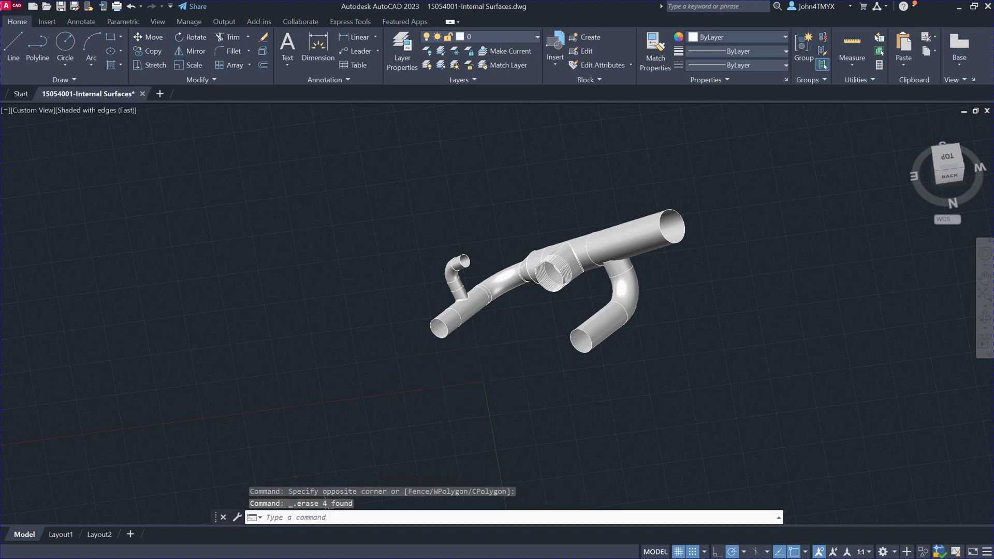
Start UNFOLDSURF and orbit the view to reach the pipe surface to unfold.
type("UNFOLDSURF")
key("Return")
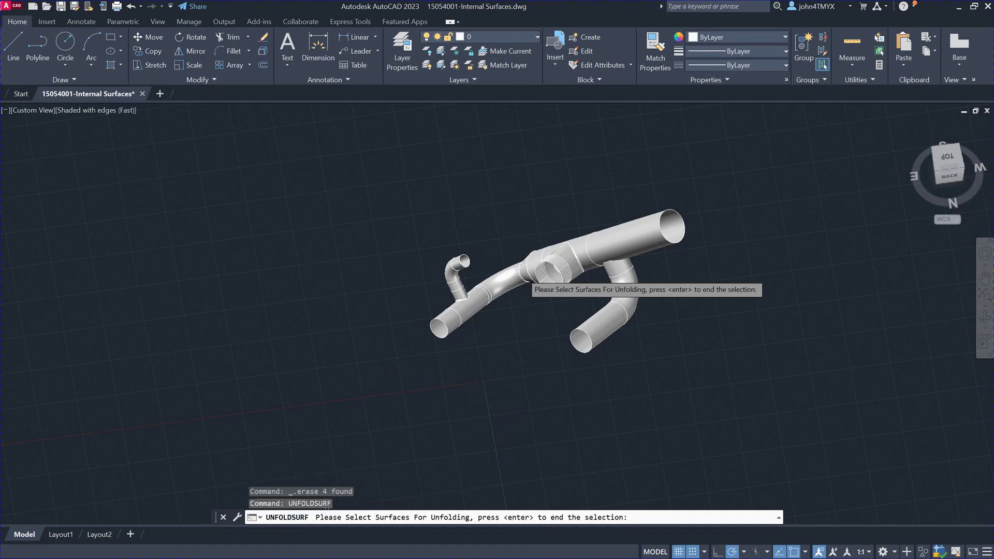
left_click(554, 366)
left_click(603, 353)
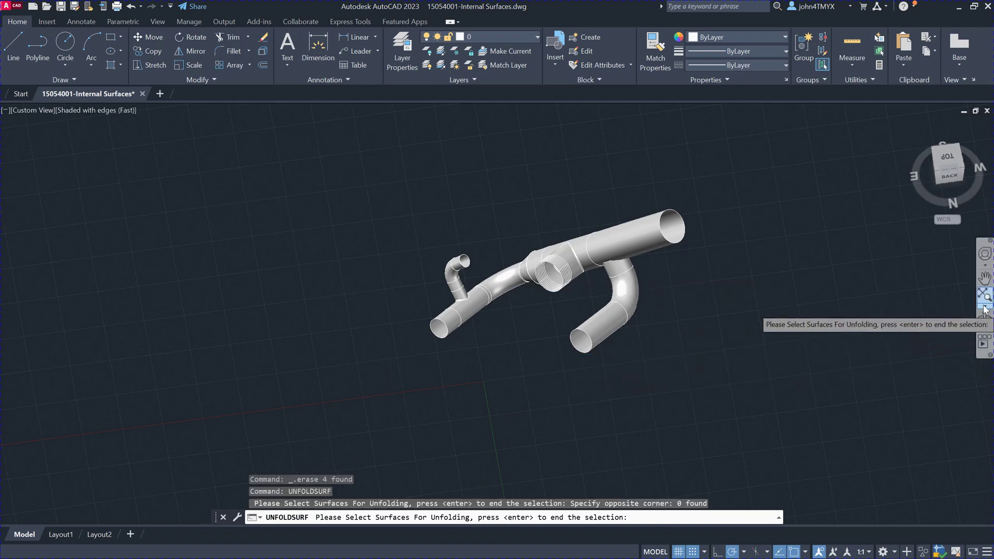
left_click(860, 287)
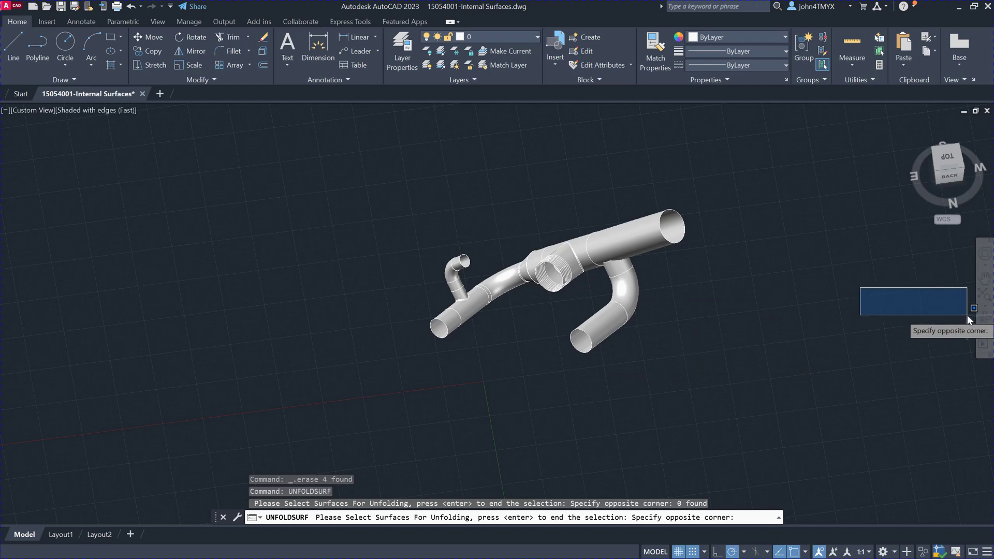
key("Escape")
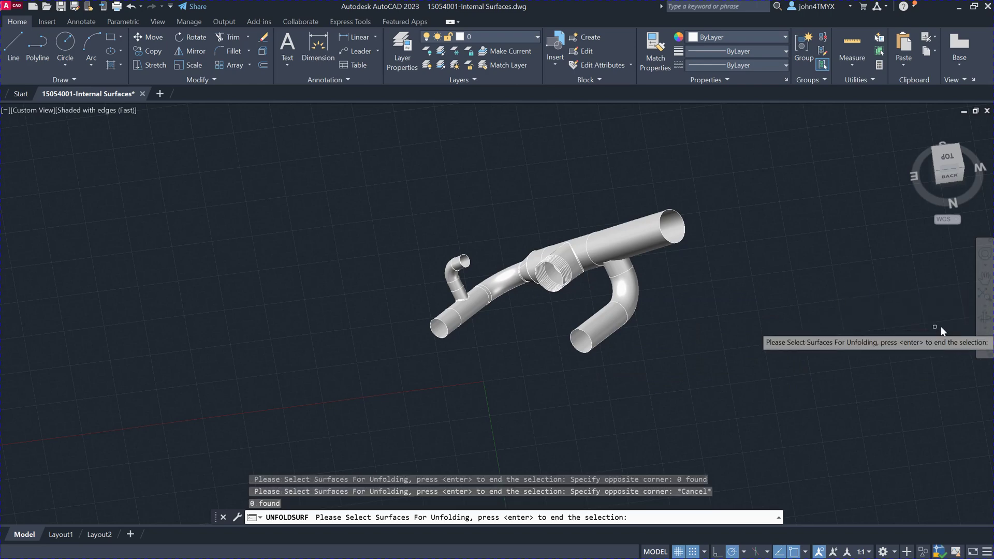
left_click(985, 325)
left_click_drag(492, 375, 550, 347)
key("Escape")
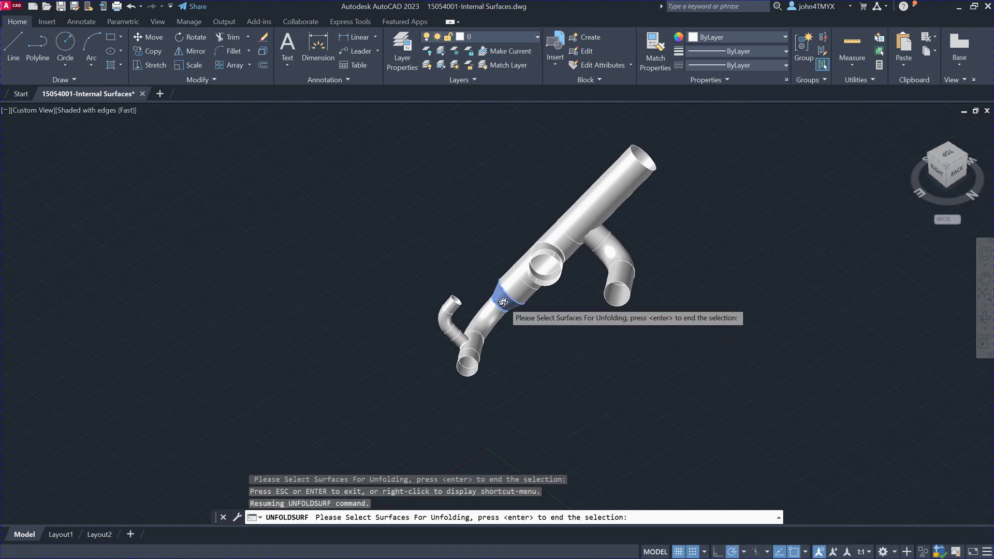
Unfold the picked pipe segment into an arc pattern below the model and select its outline.
left_click(503, 302)
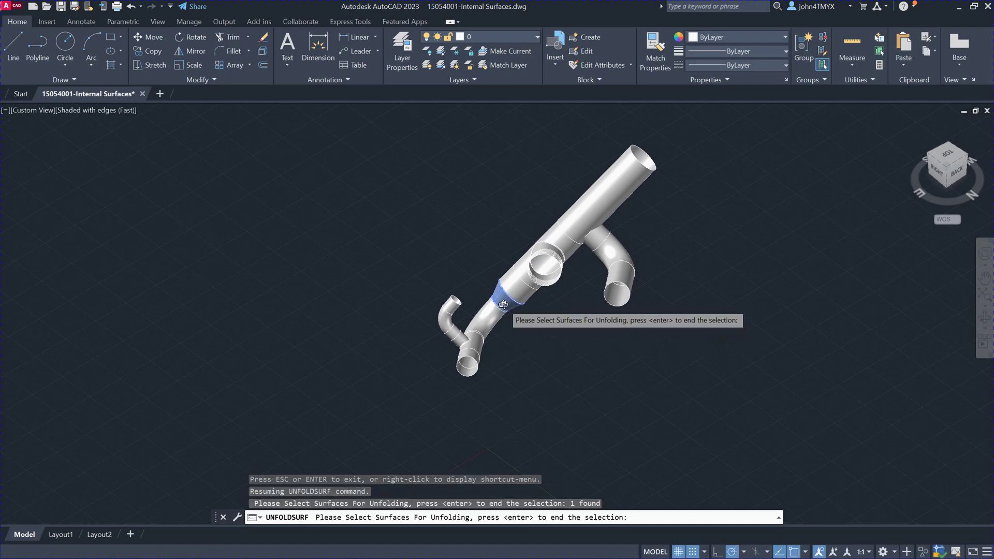
key("Return")
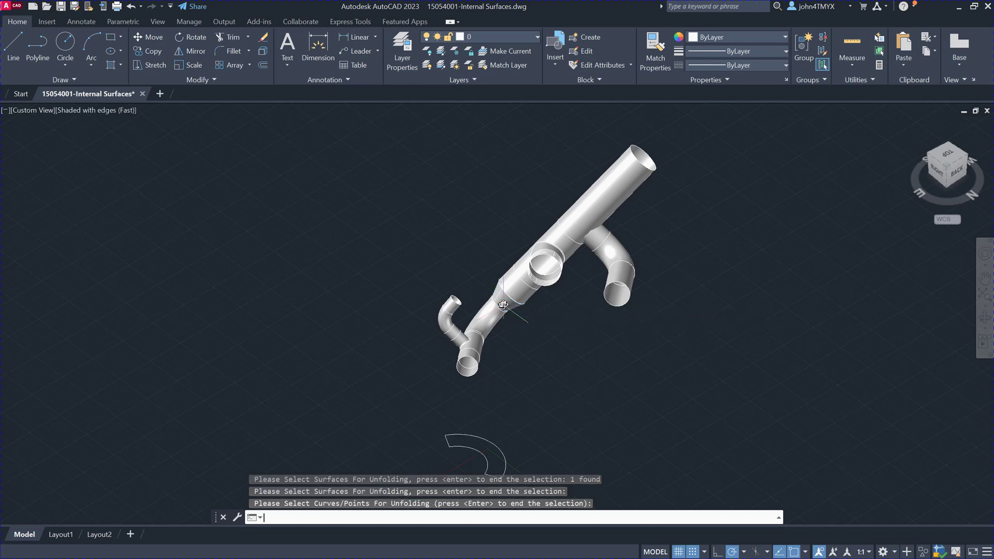
scroll(500, 313, "down", 4)
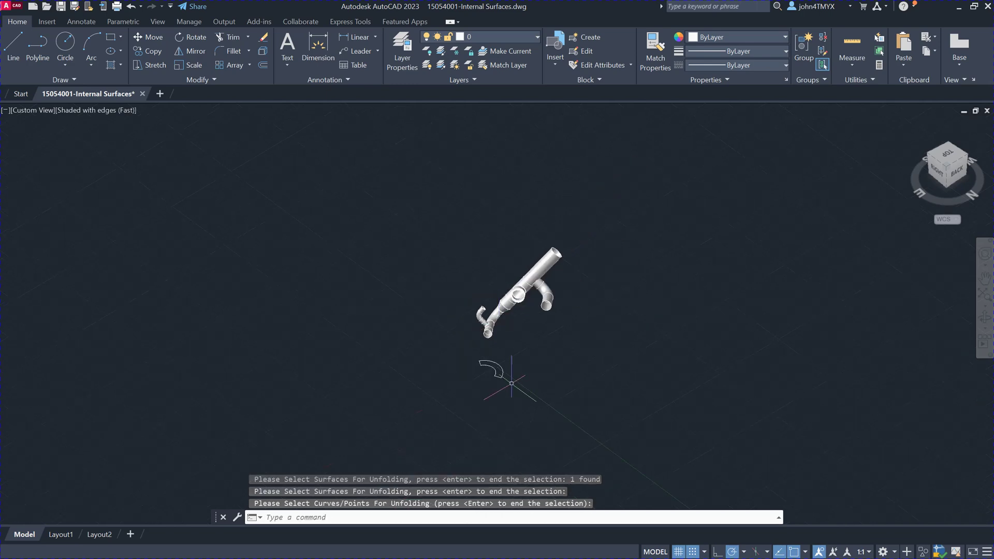
key("Escape")
left_click(505, 368)
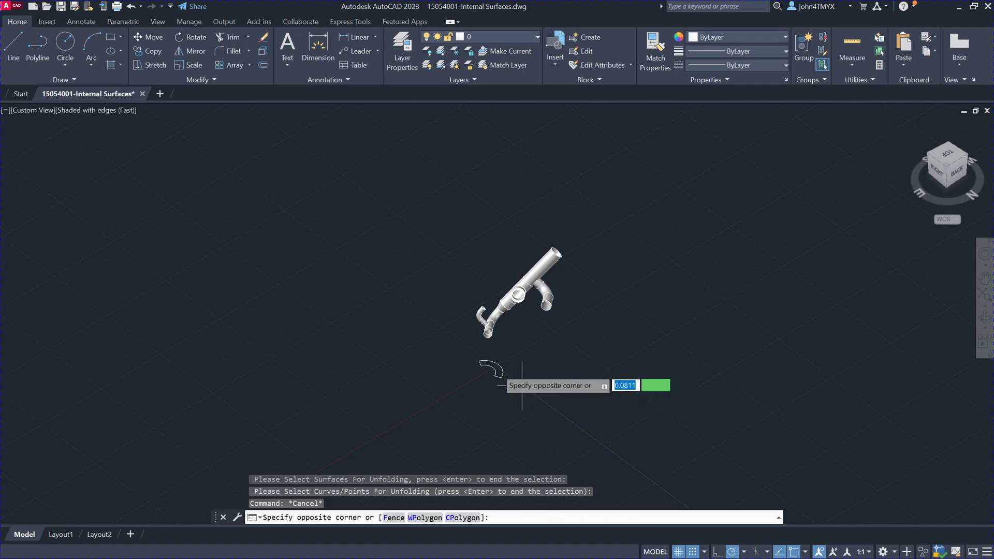
left_click(491, 368)
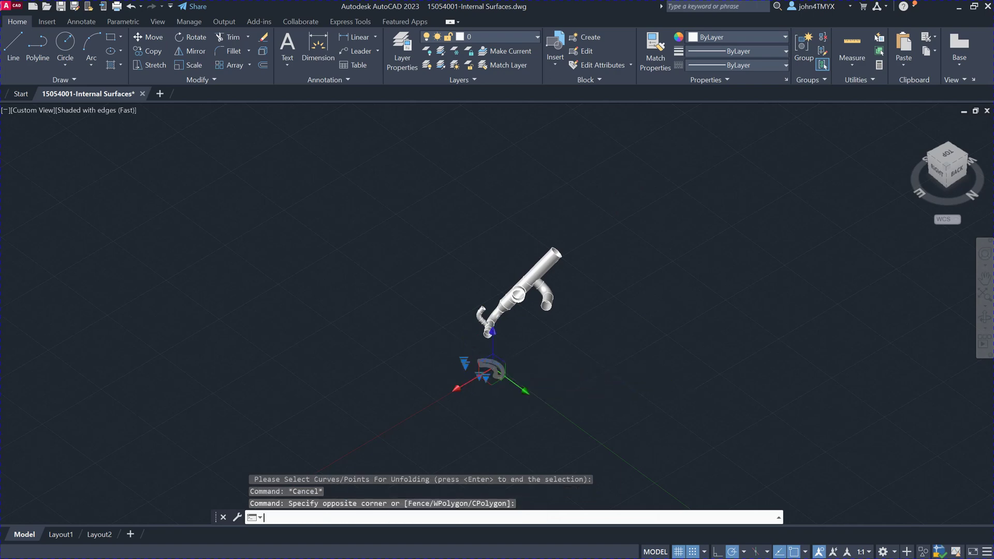
Cancel the unfold prompt and erase the arc pattern with a crossing window.
key("Return")
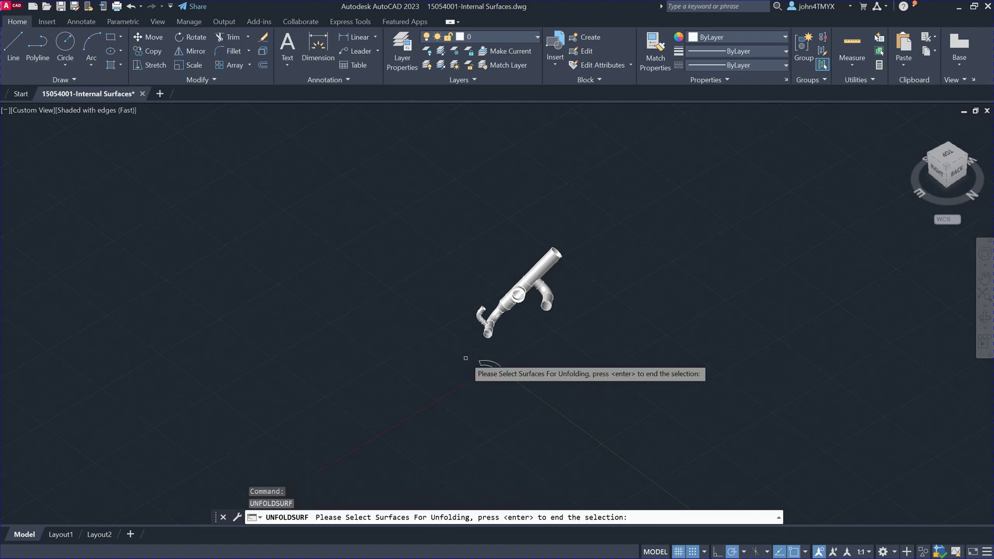
scroll(492, 370, "up", 5)
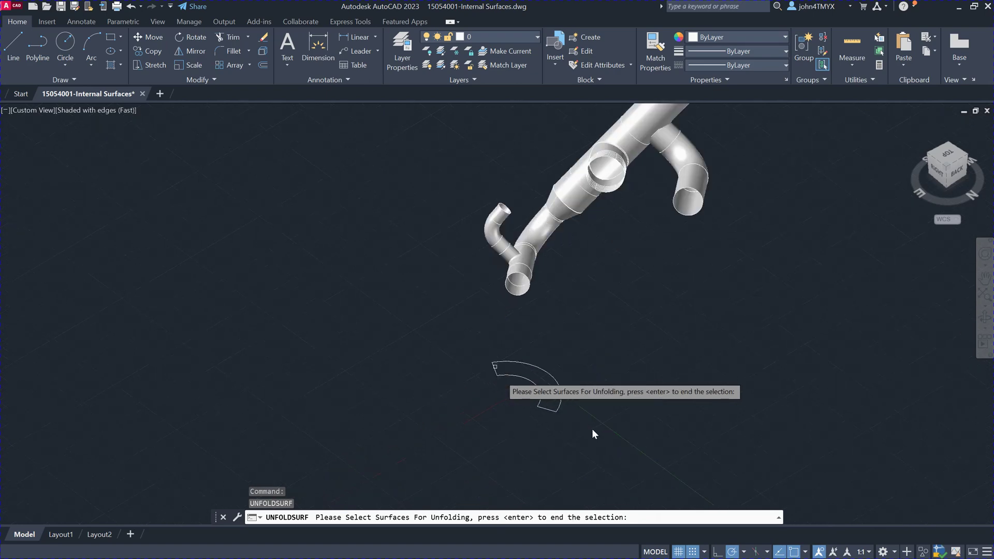
key("Escape")
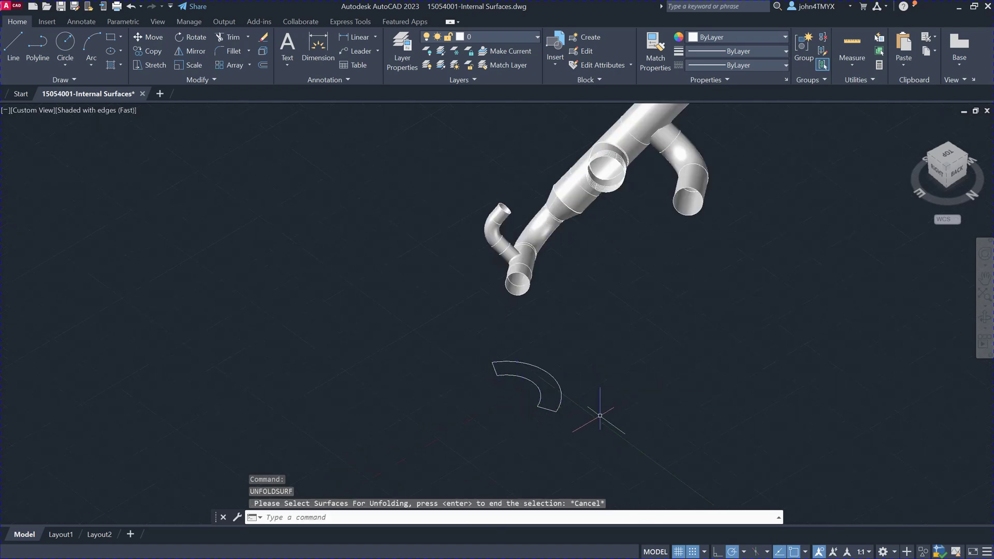
key("Escape")
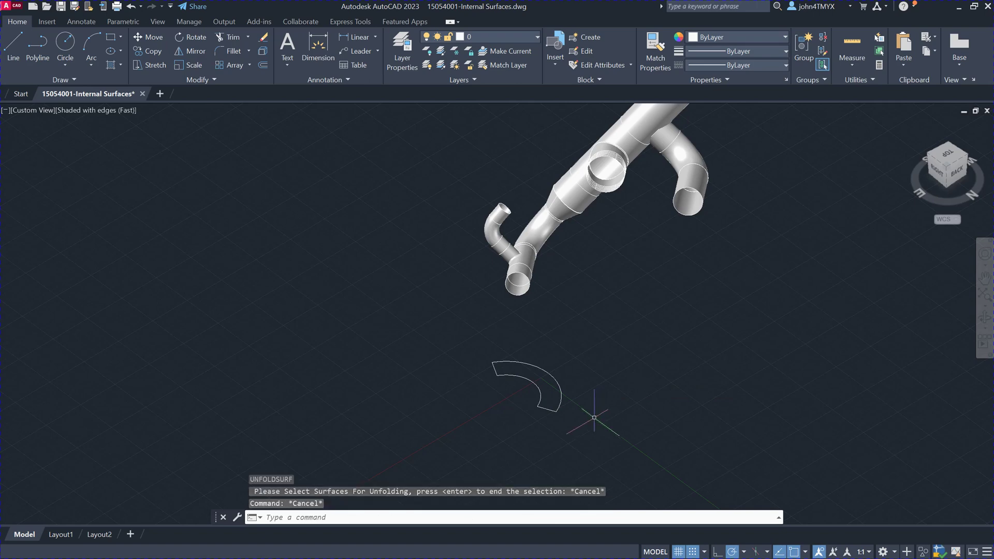
left_click(588, 423)
left_click(481, 344)
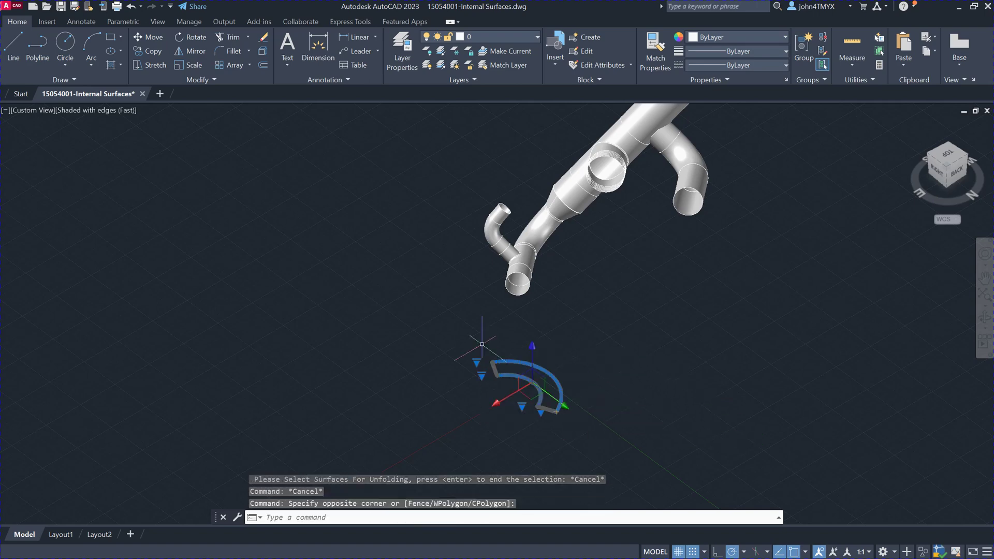
key("Delete")
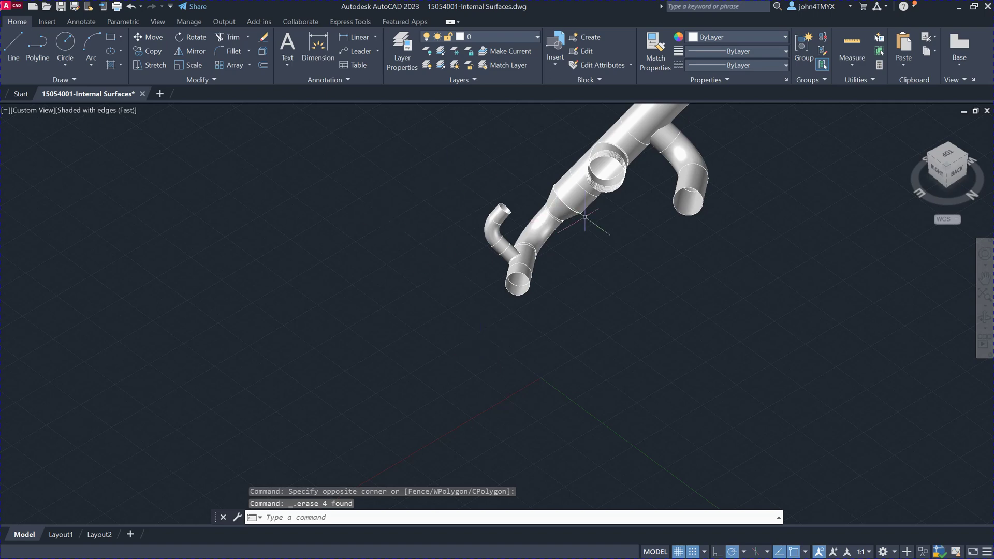
Zoom in and EXPLODE the upper straight pipe surface into faceted surface patches.
scroll(628, 181, "down", 5)
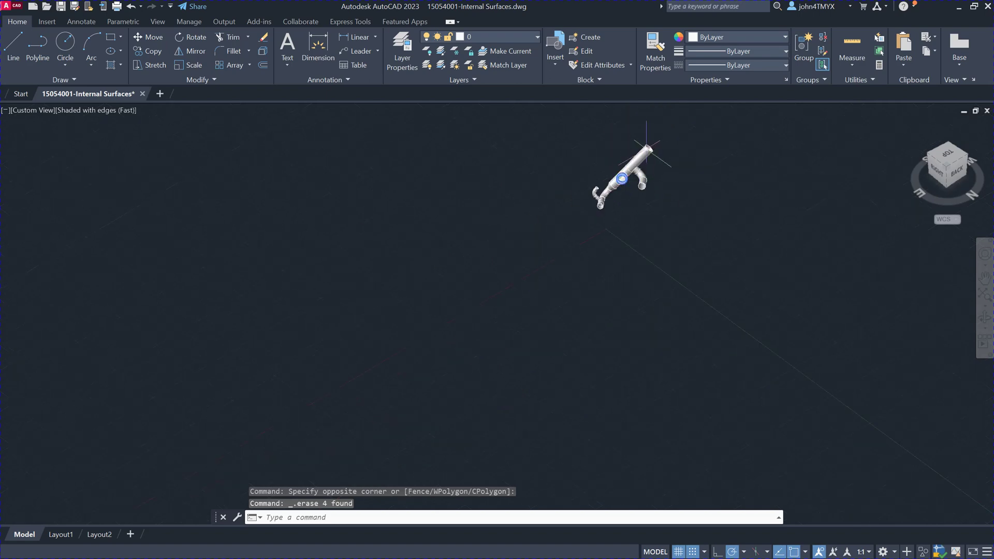
scroll(659, 143, "up", 4)
scroll(659, 144, "up", 2)
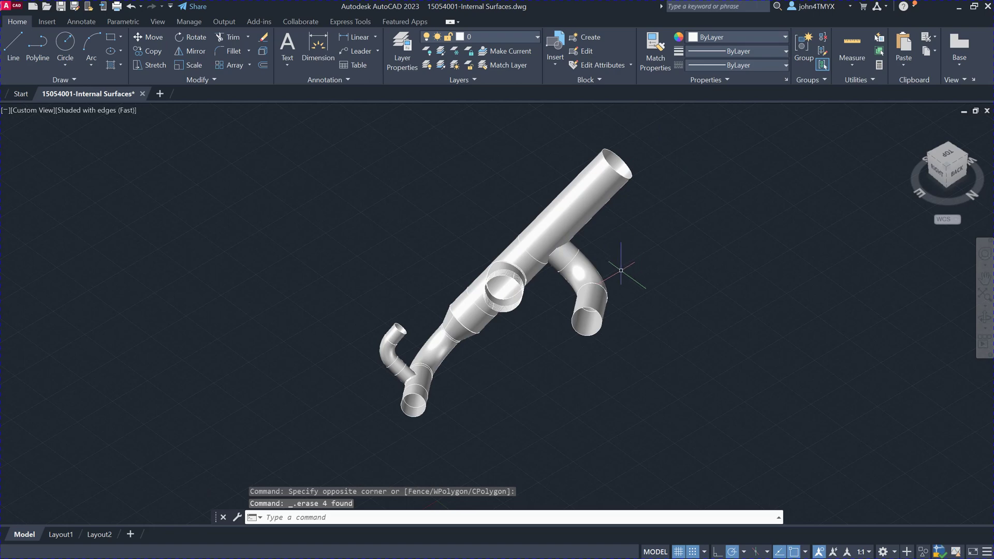
left_click(570, 229)
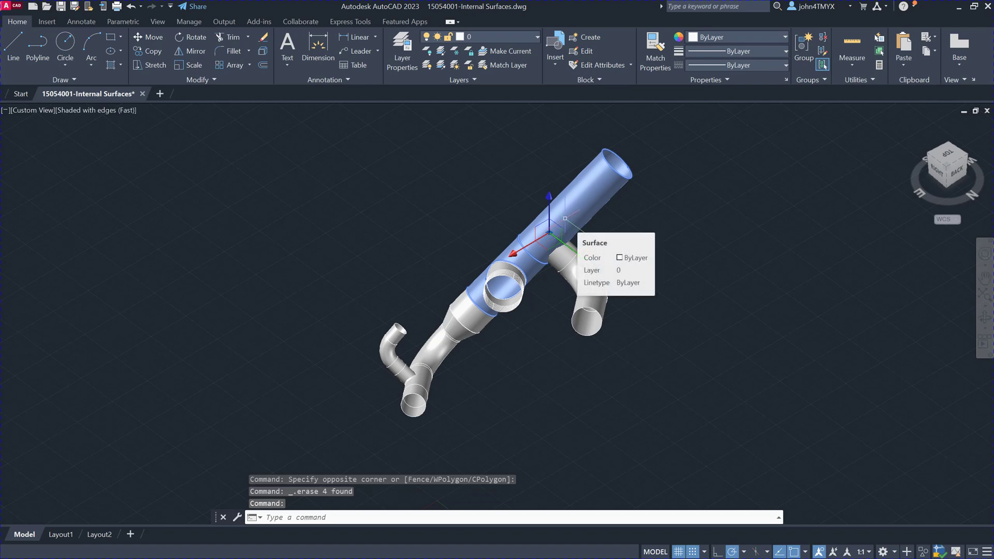
key("Escape")
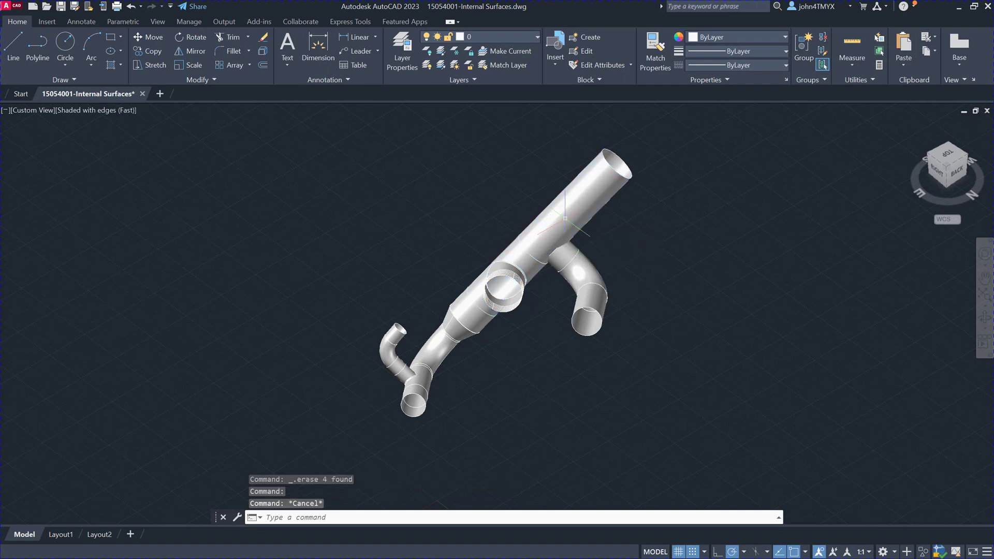
type("EXPLode")
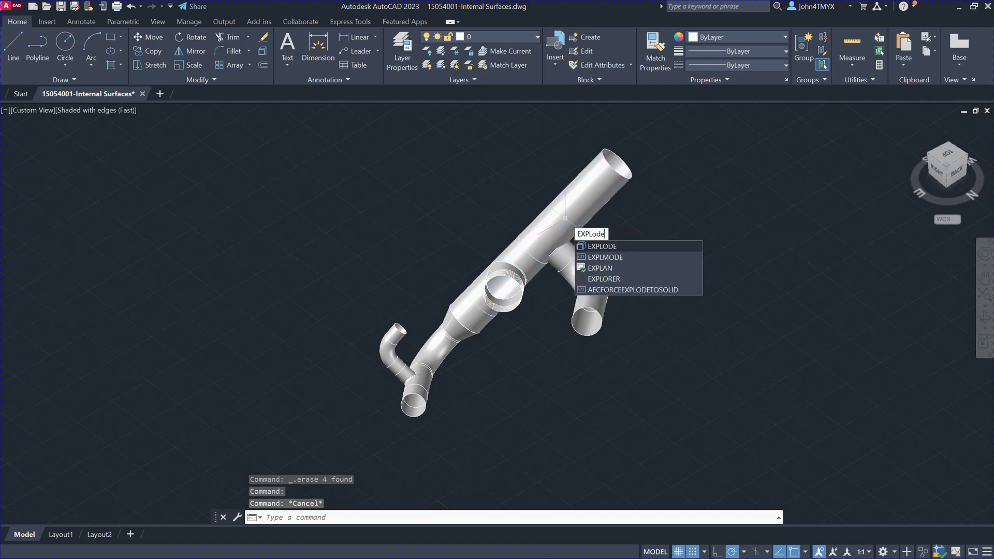
key("Return")
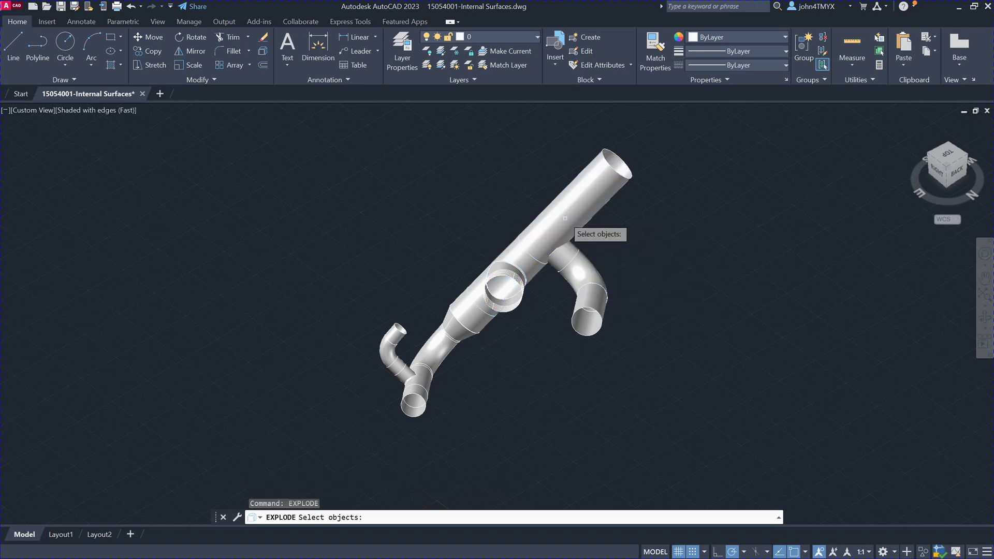
left_click(524, 251)
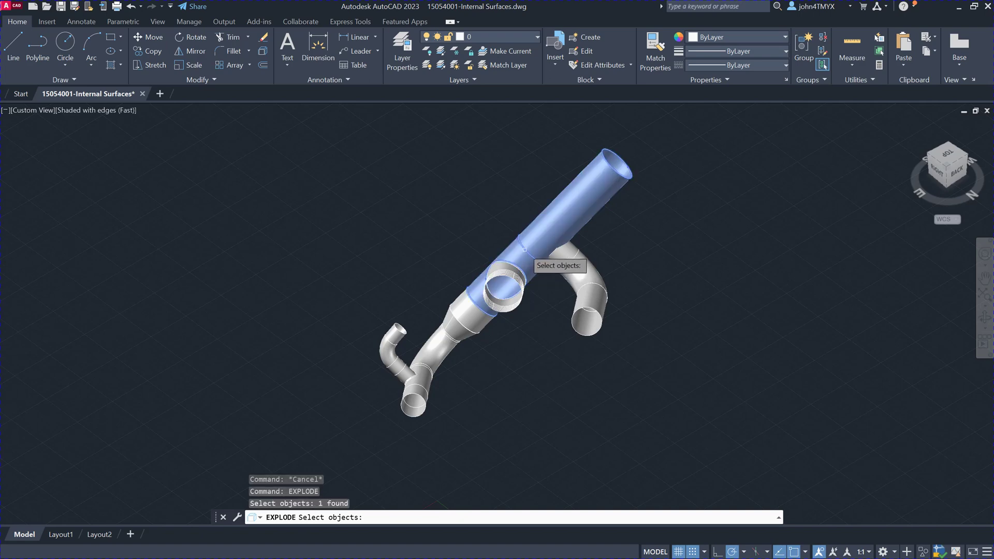
key("Return")
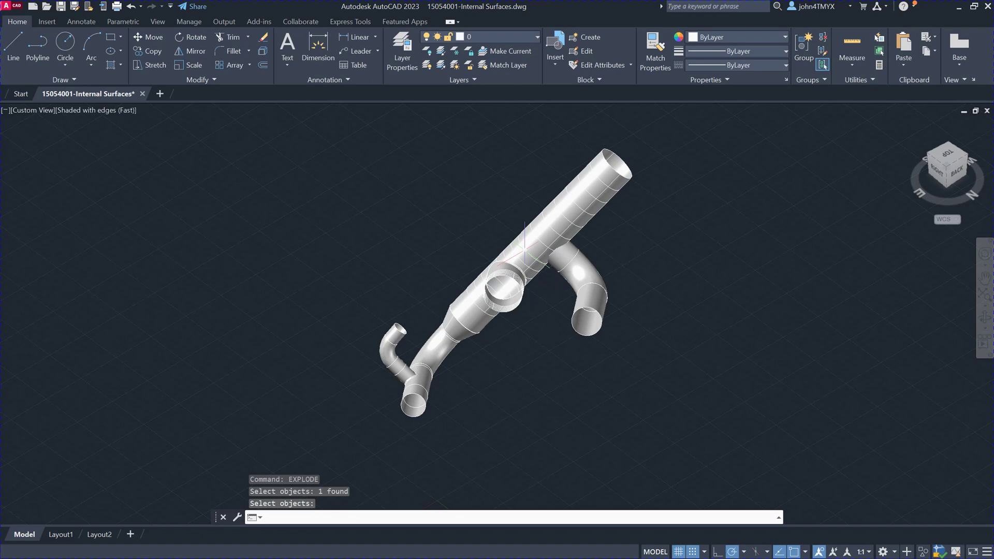
key("Escape")
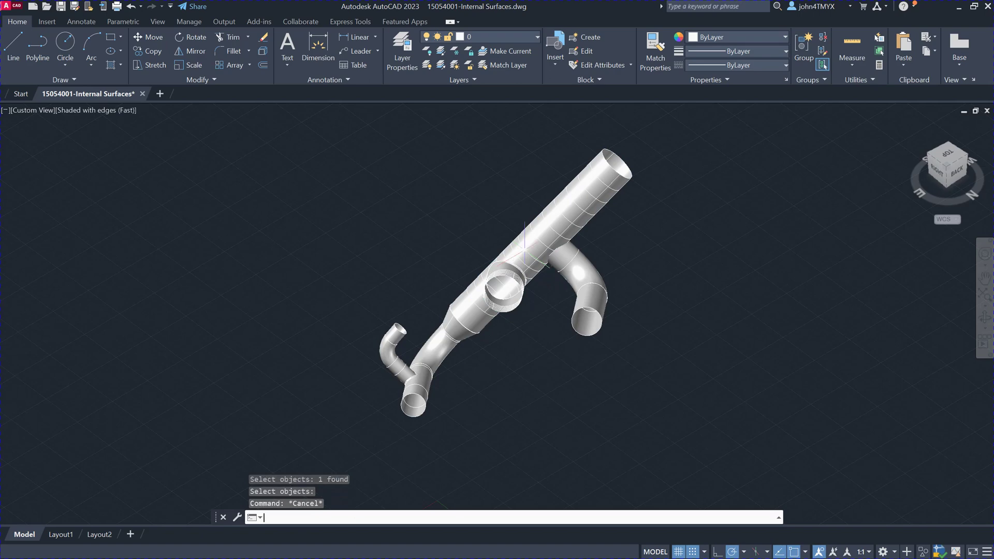
Move the exploded upper straight pipe section up and to the right, detached from the assembly.
left_click(557, 216)
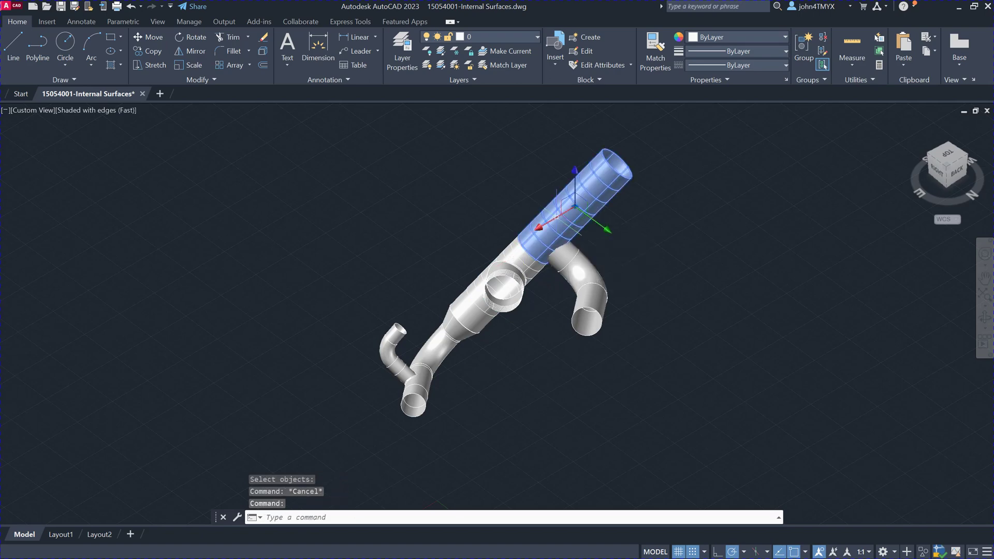
right_click(554, 216)
left_click(586, 228)
left_click(623, 265)
key("Escape")
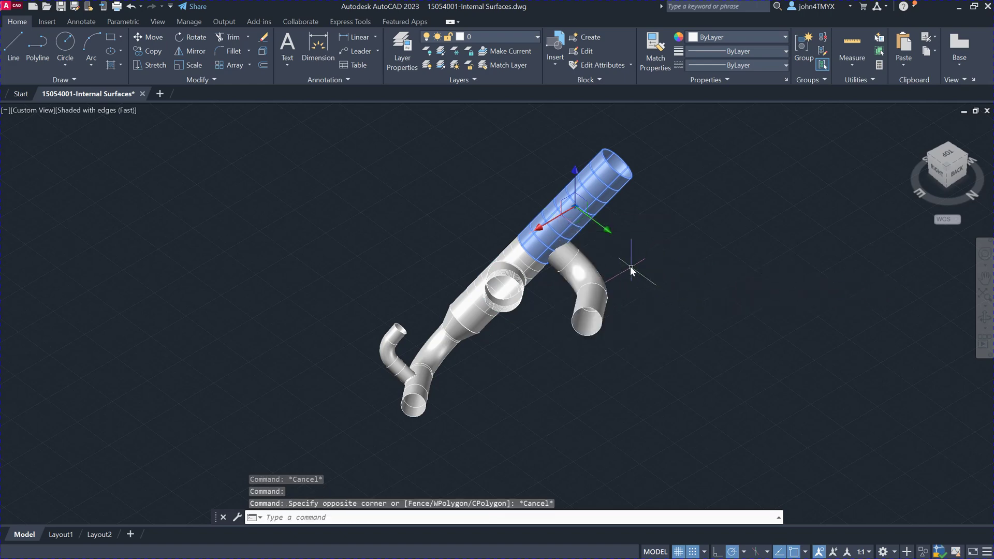
right_click(608, 244)
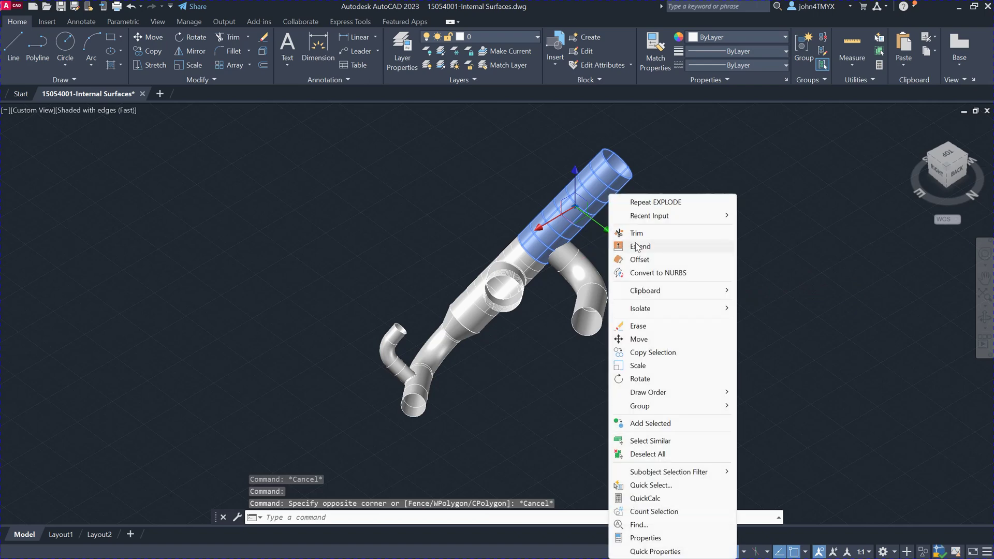
left_click(641, 339)
left_click(616, 259)
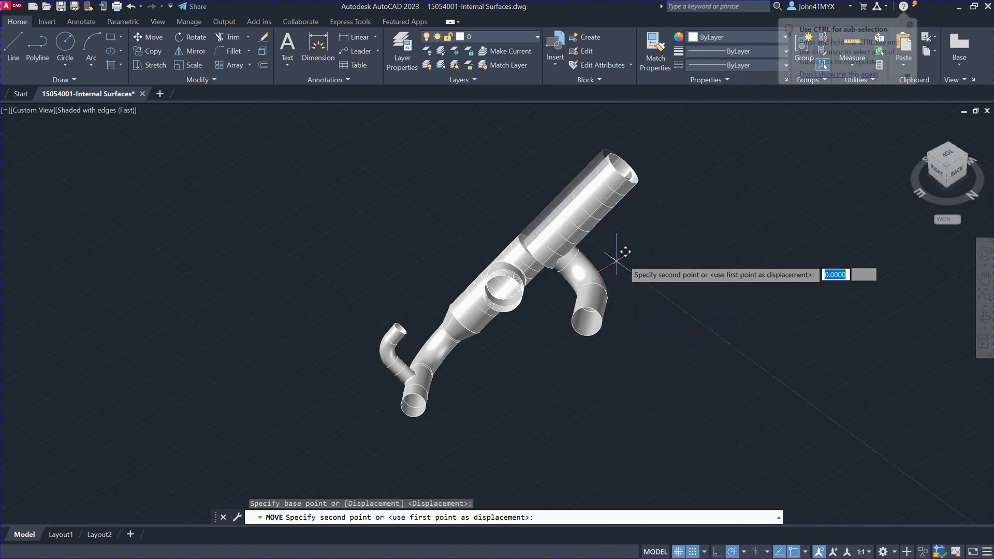
left_click(706, 275)
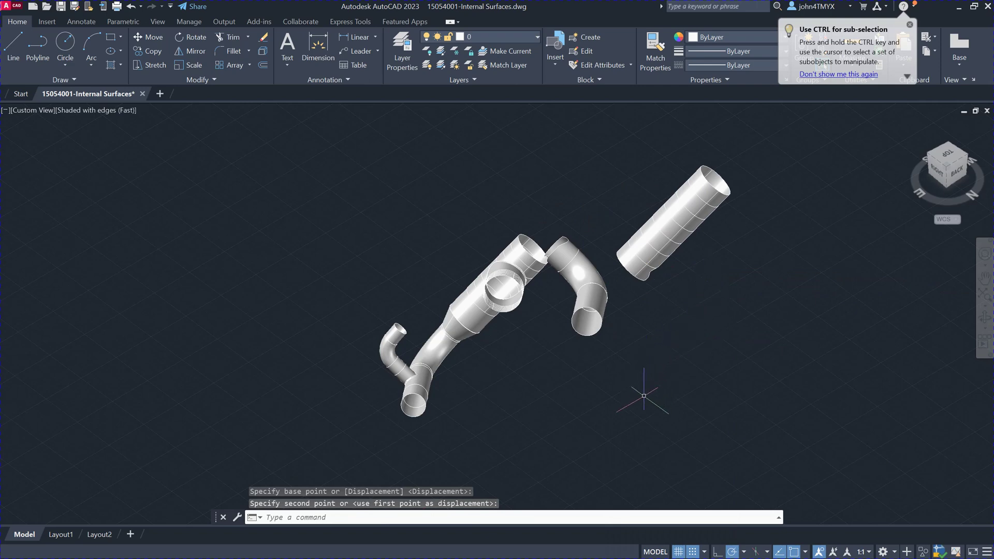
Unfold the detached straight cylinder with UNFOLDSURF into a rectangular pattern below the assembly.
type("unfold")
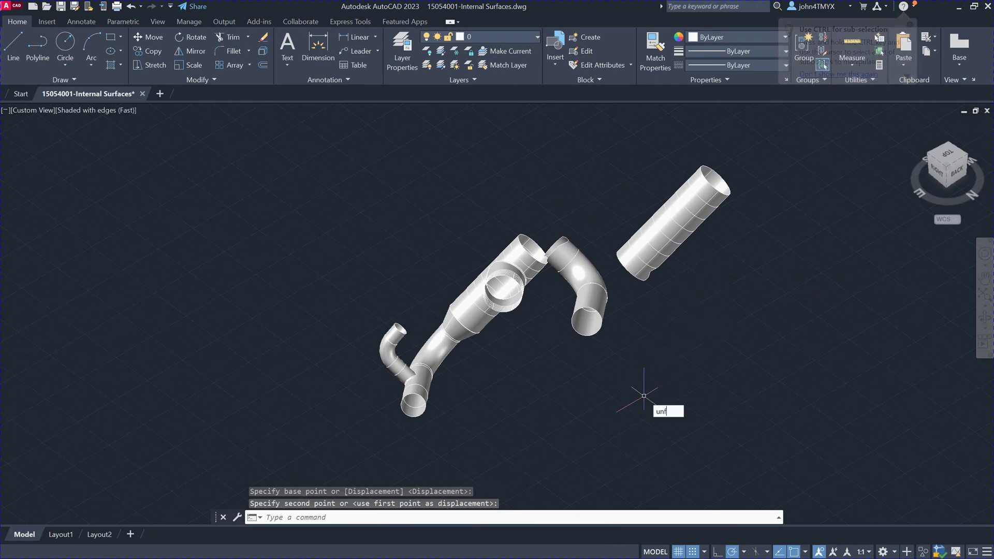
key("Escape")
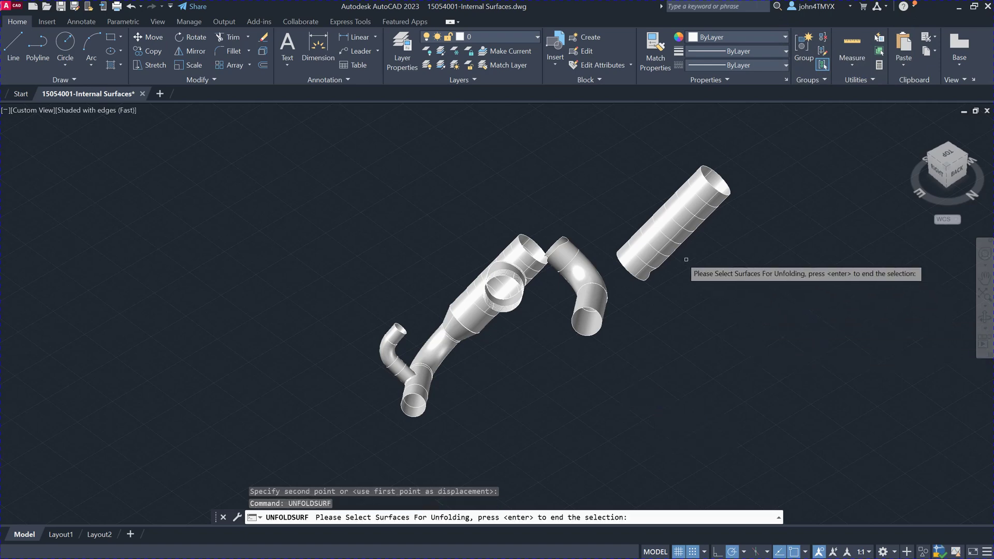
left_click(671, 239)
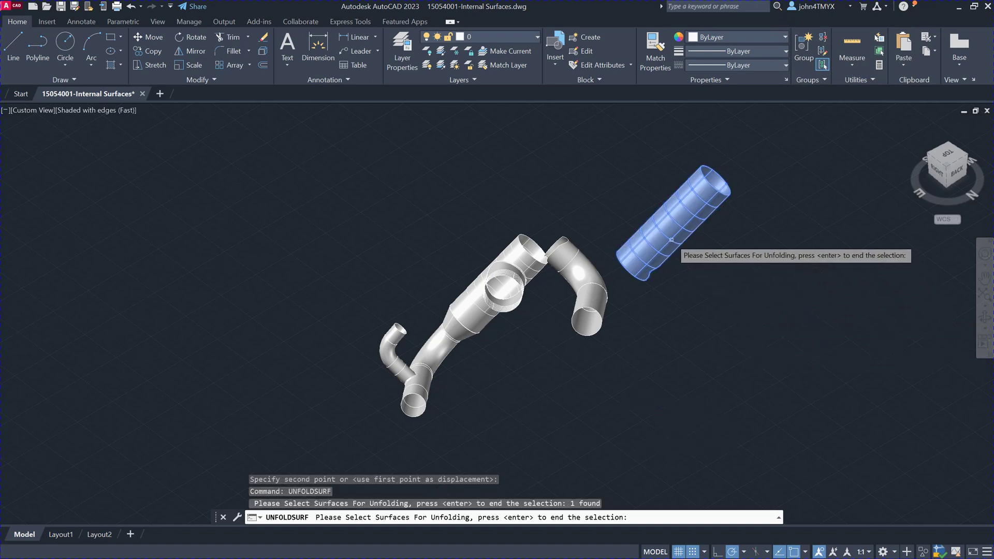
key("Return")
key("Return")
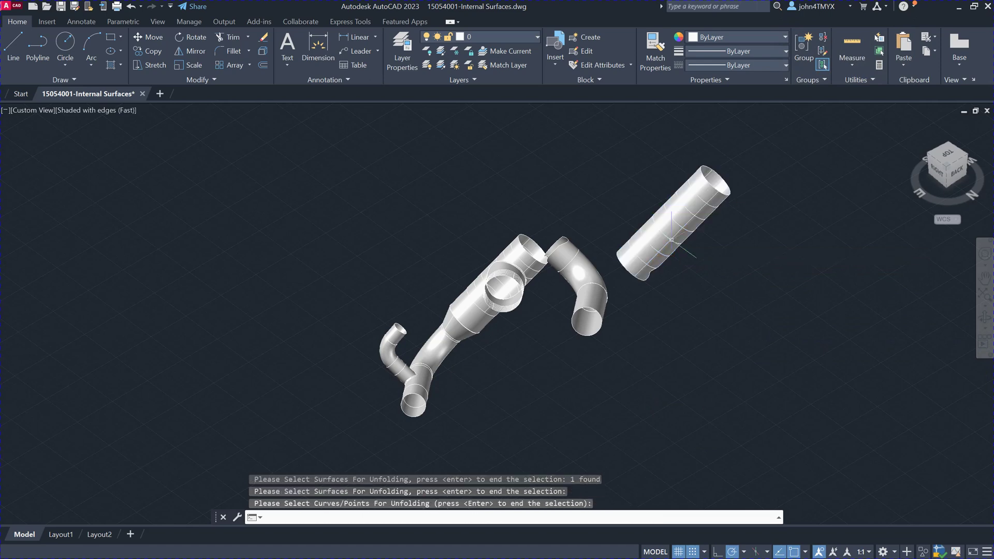
scroll(570, 388, "down", 4)
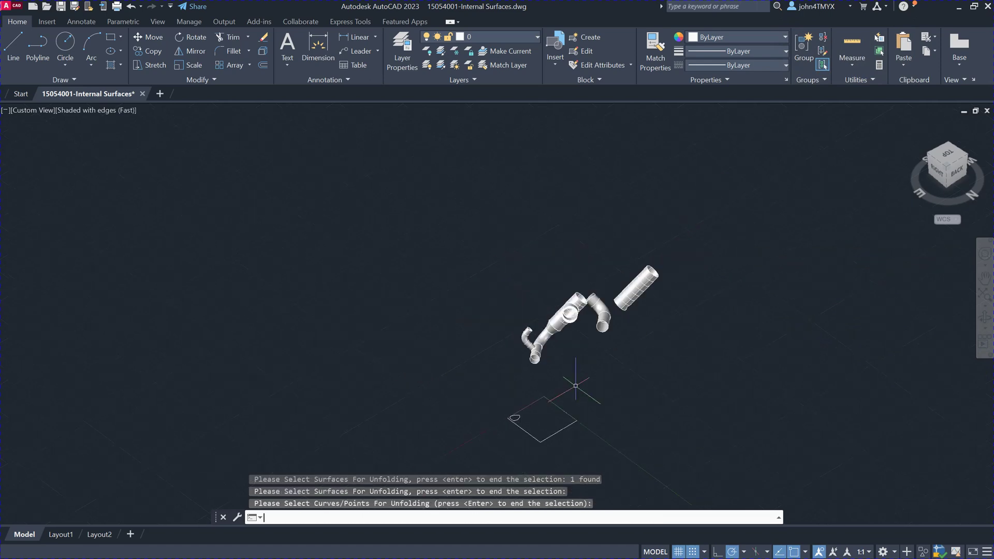
scroll(573, 398, "up", 2)
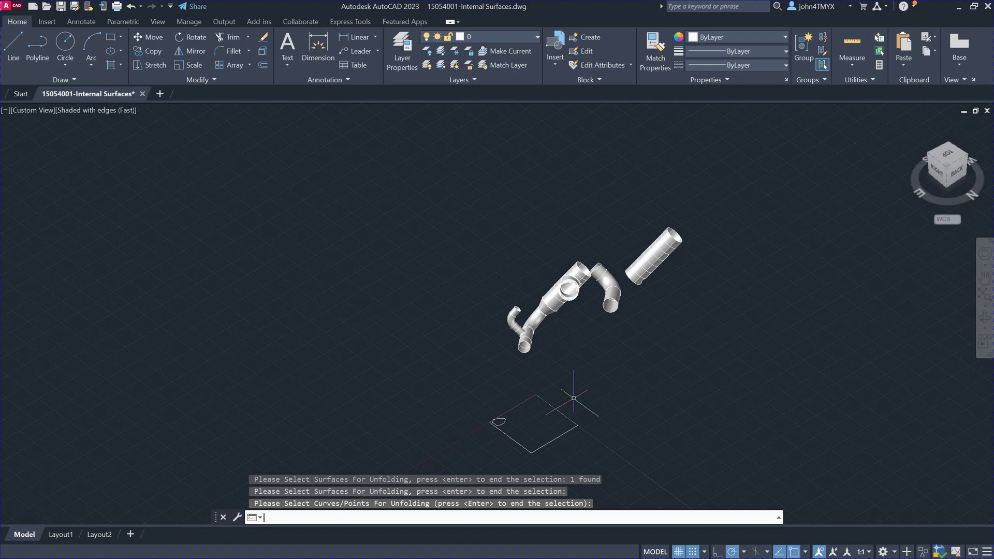
scroll(573, 398, "up", 3)
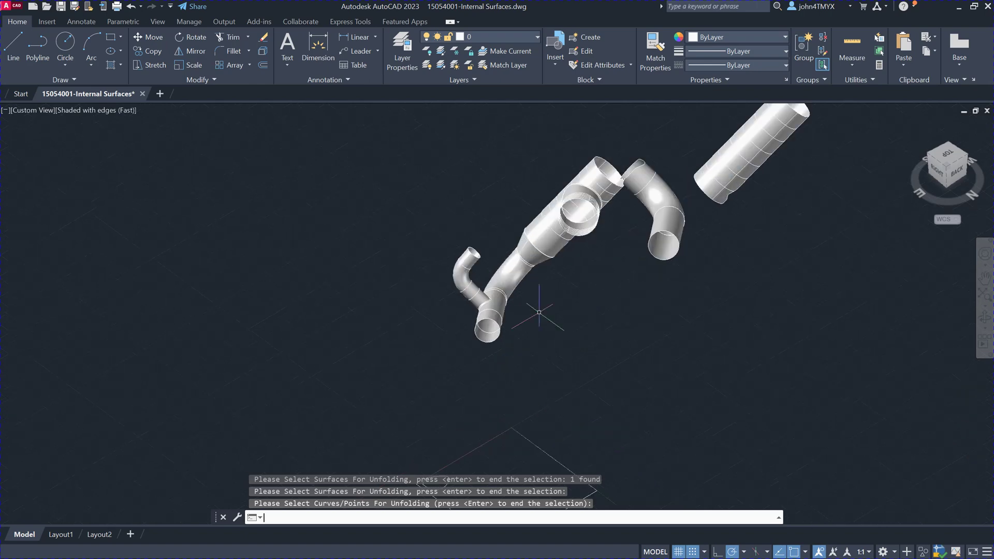
scroll(539, 312, "down", 5)
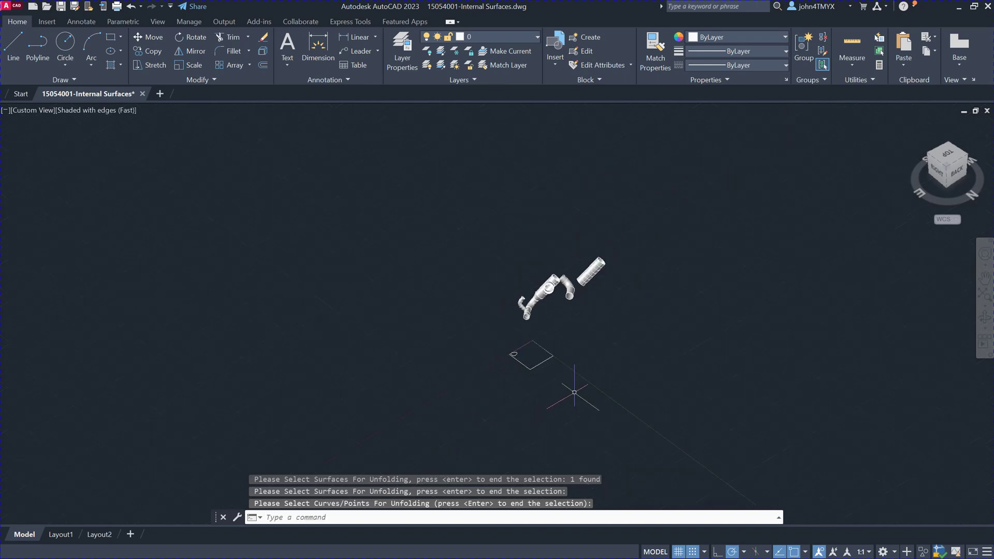
Erase the straight pipe's rectangular flat pattern with a crossing window, then zoom back in.
left_click(576, 389)
left_click(497, 335)
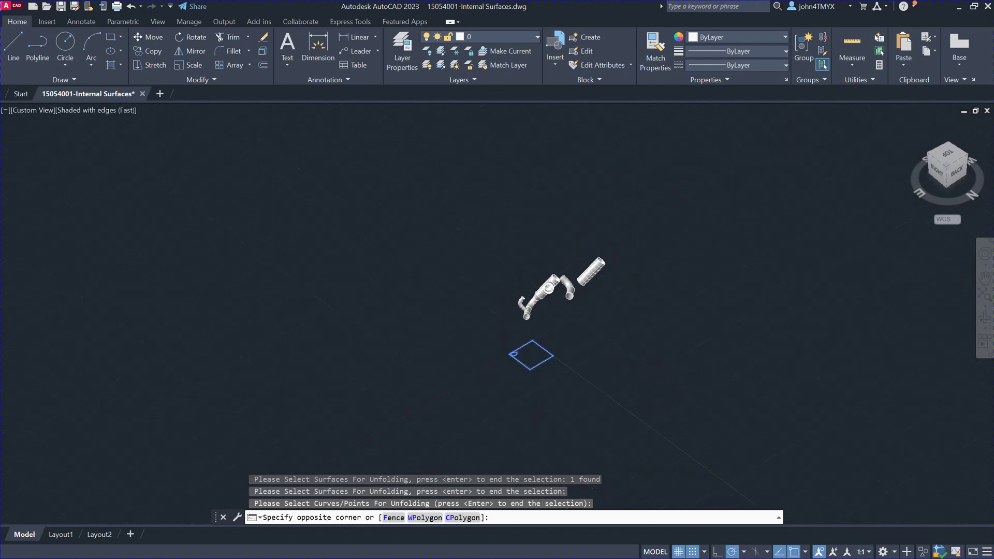
key("Delete")
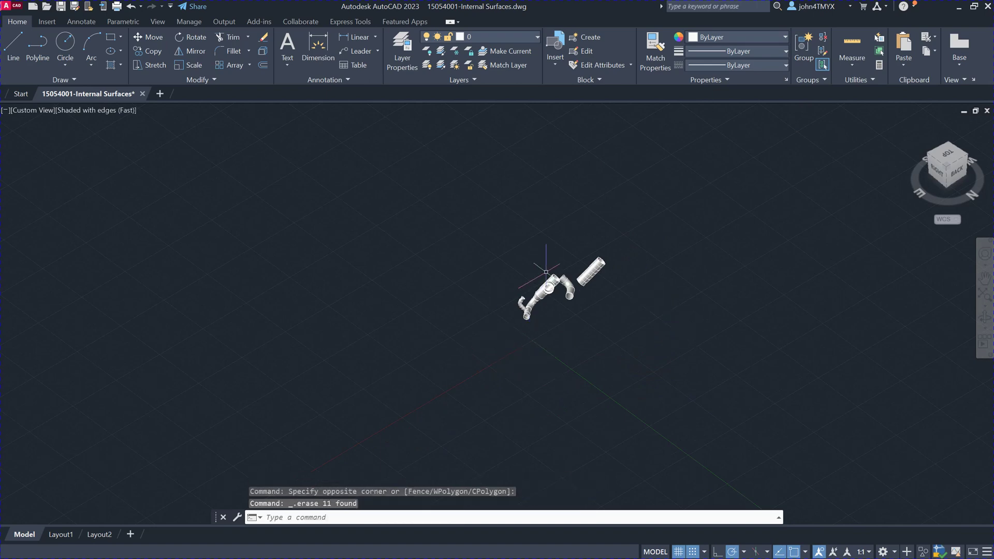
scroll(541, 277, "up", 3)
scroll(614, 315, "up", 2)
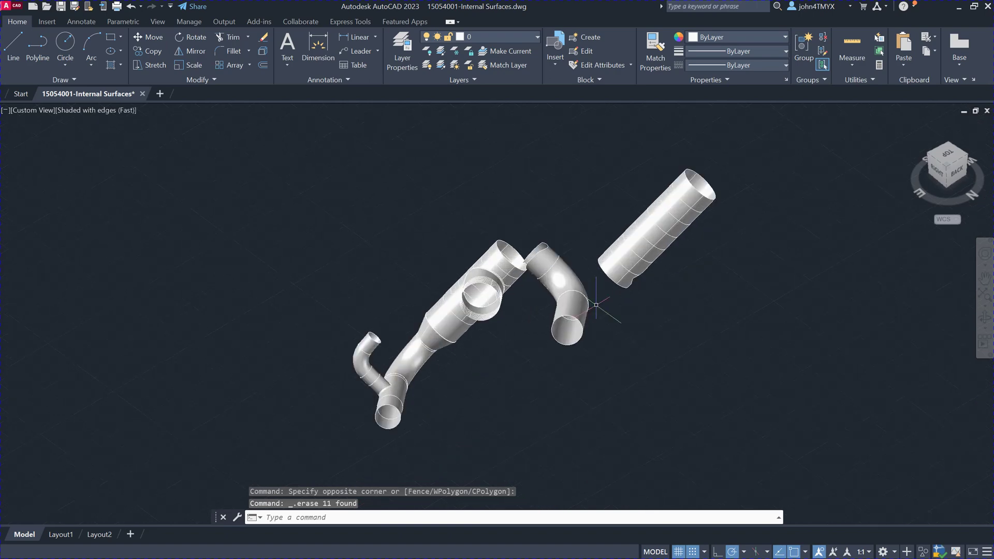
scroll(577, 300, "up", 2)
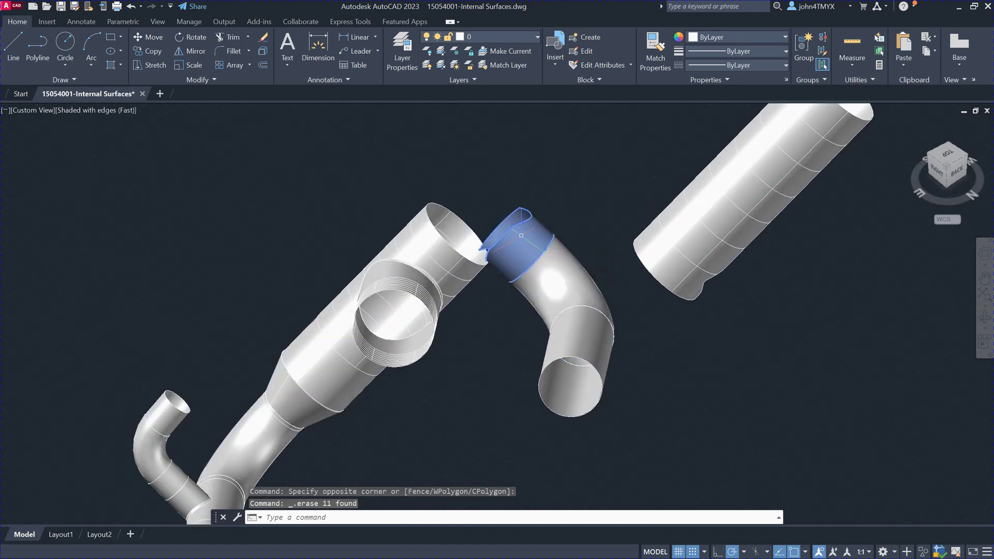
Run UNFOLDSURF on the elbow's top cylindrical band, laying a small flat outline below.
type("UNFOLD")
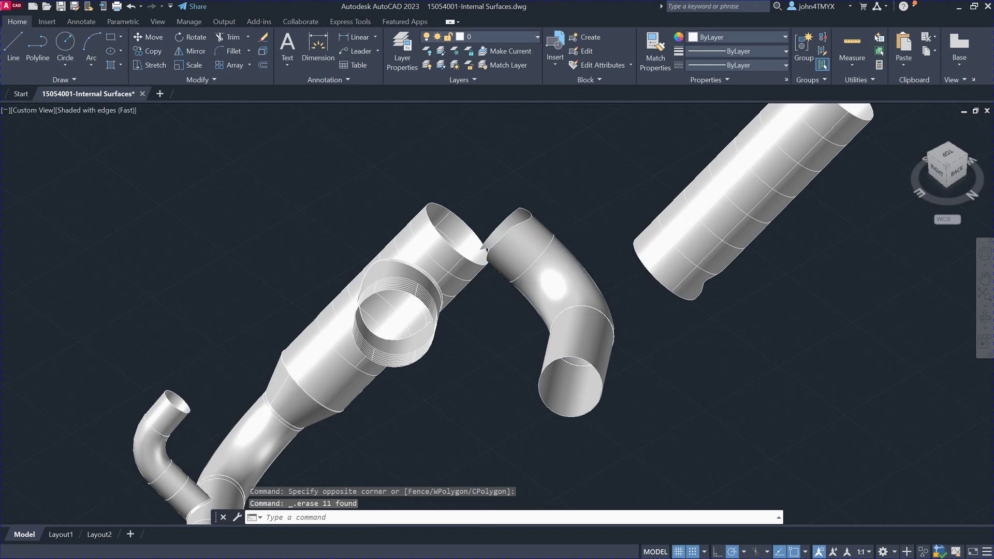
type("UNFOLDSURF")
key("Return")
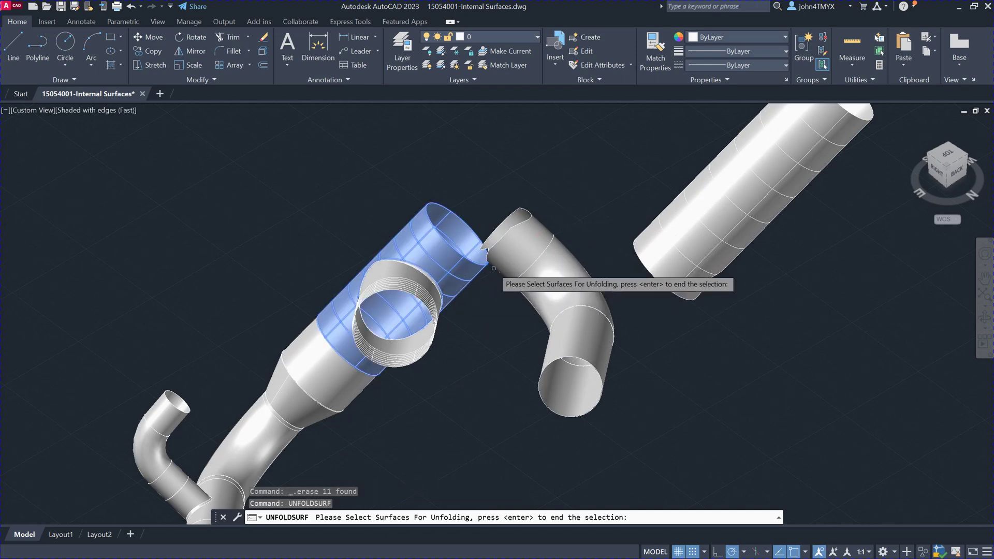
left_click(520, 255)
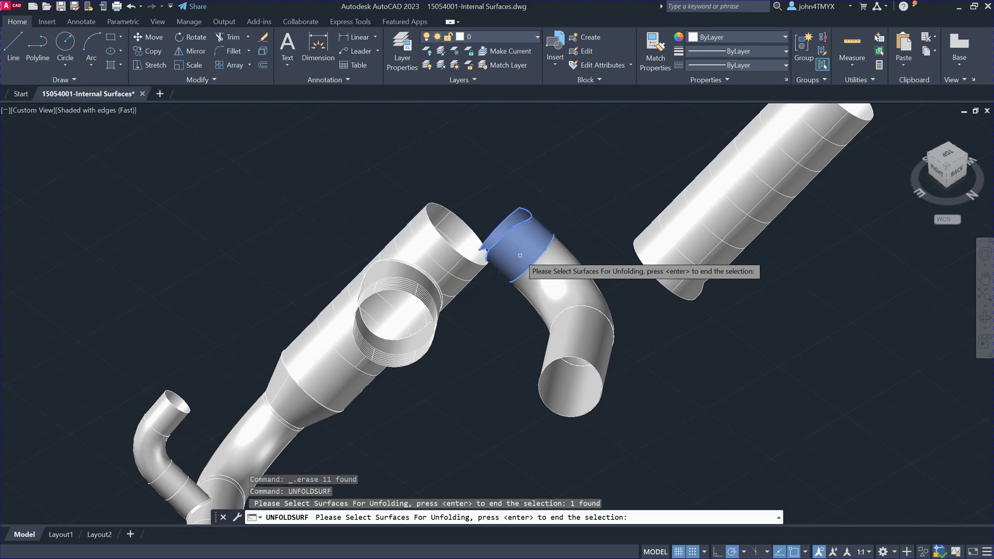
key("Return")
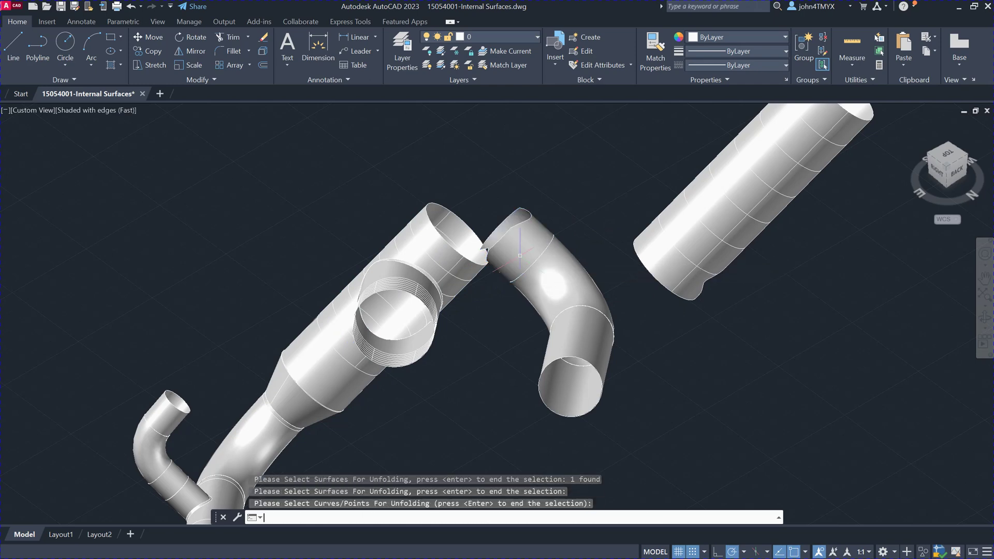
scroll(519, 255, "down", 5)
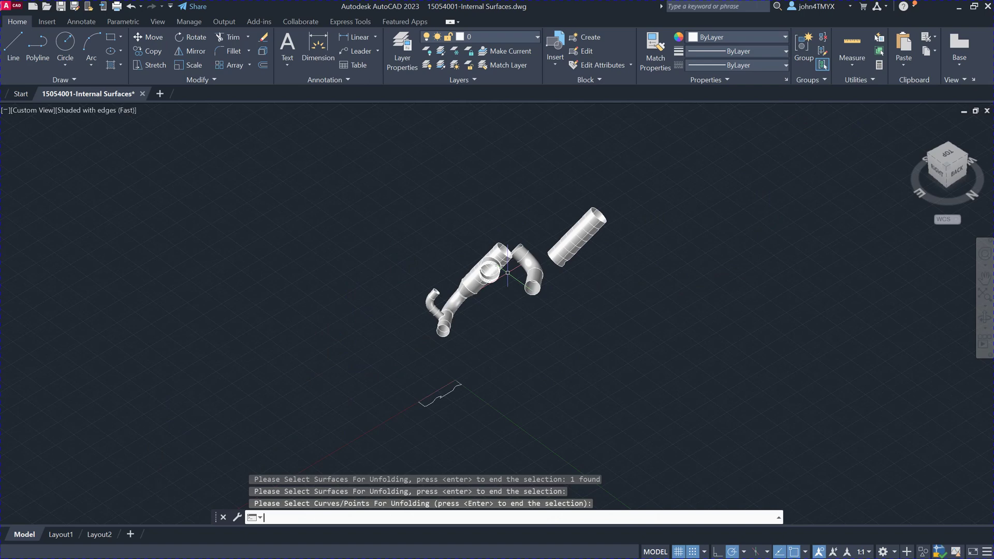
scroll(465, 397, "up", 3)
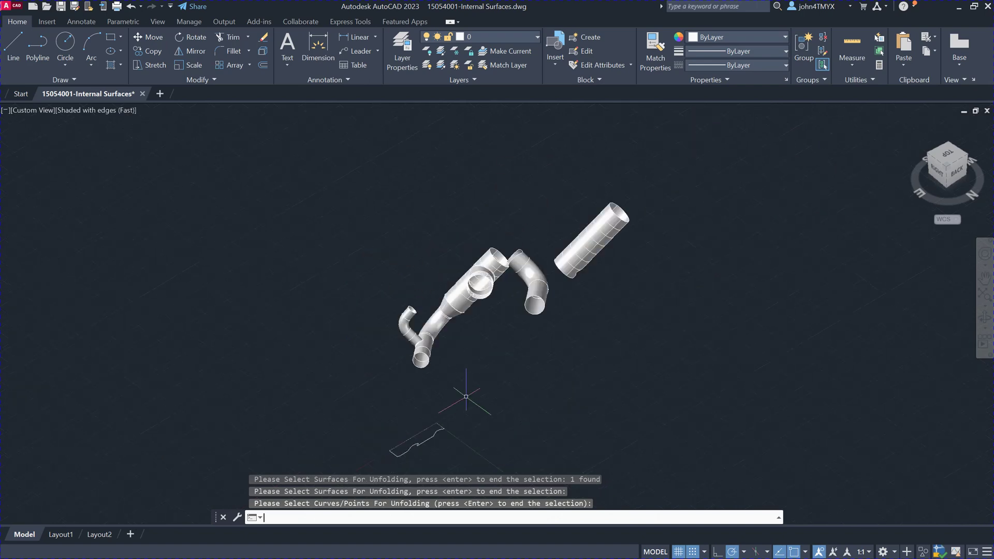
scroll(444, 442, "down", 4)
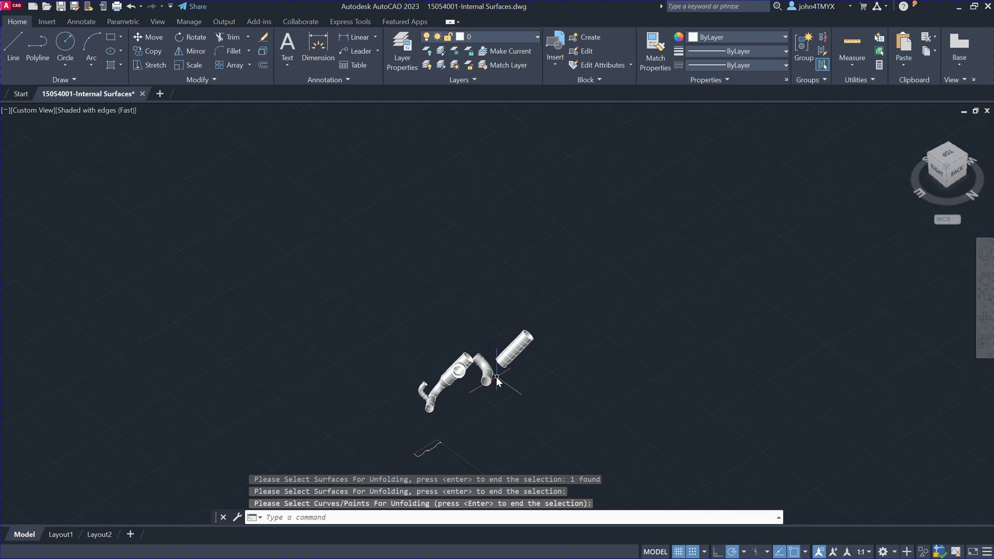
Orbit the assembly to view it from the right and zoom in on the pipe joints.
left_click(984, 319)
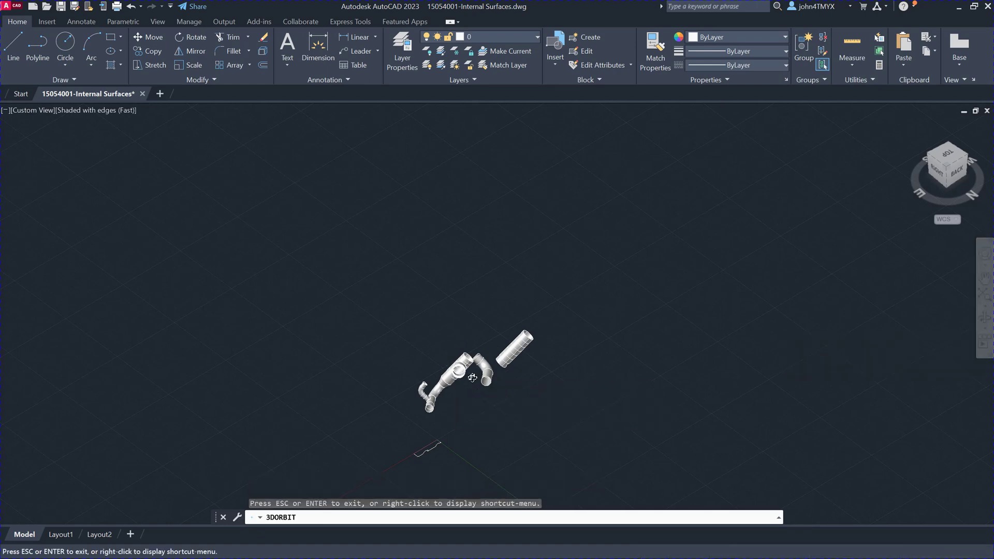
mouse_move(472, 377)
left_mouse_down()
mouse_move(542, 361)
mouse_move(477, 365)
left_mouse_up()
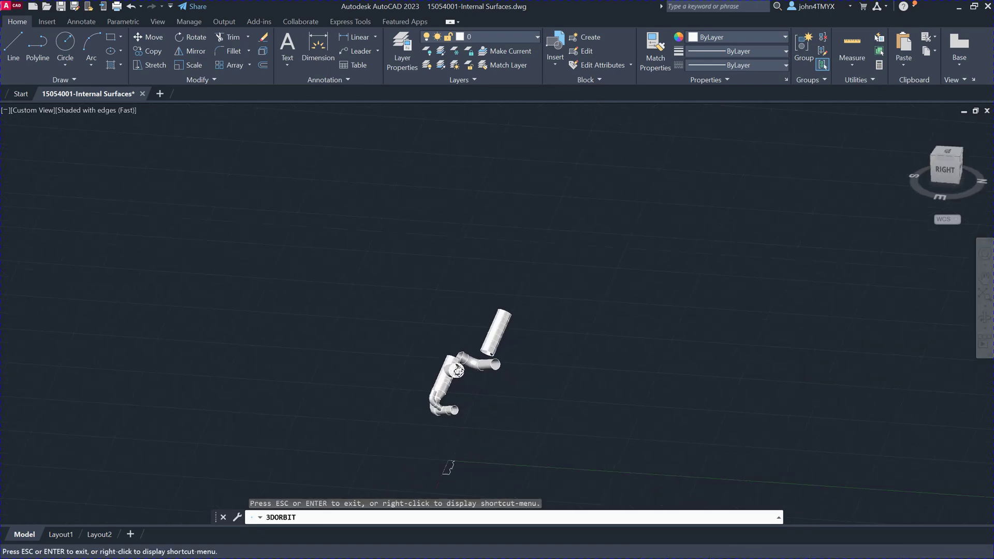
scroll(457, 370, "up", 10)
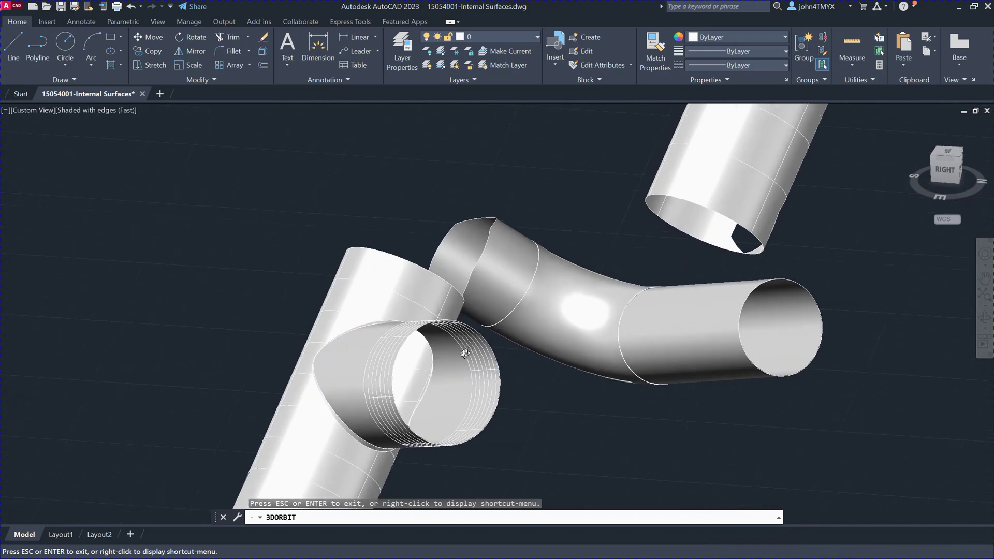